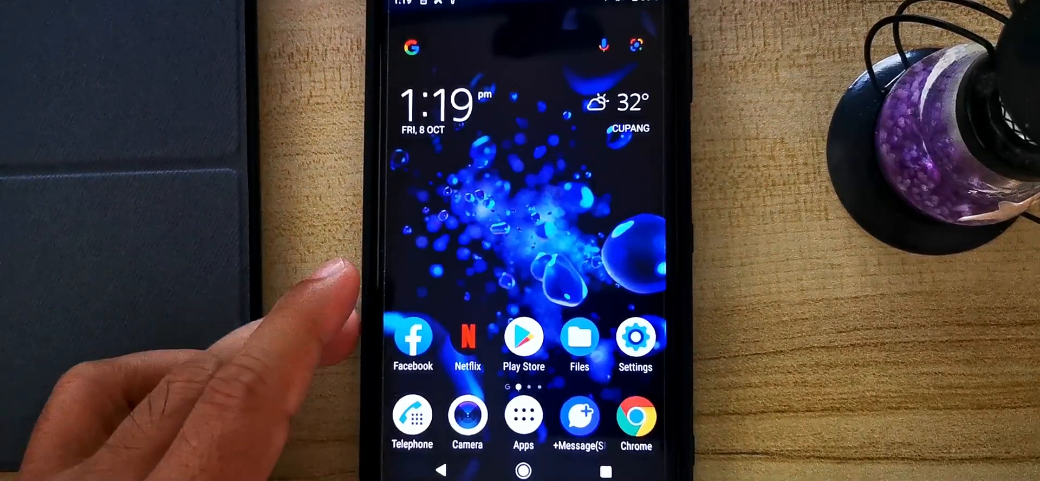
Unlock the phone's developer mode through the build number in the About phone settings.
click(636, 336)
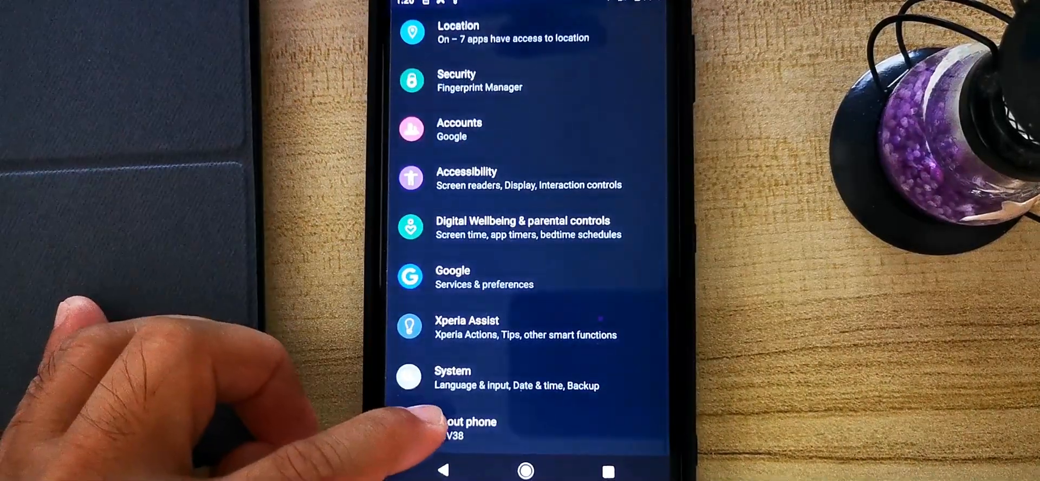
click(455, 425)
scroll(390, 255, down, 10)
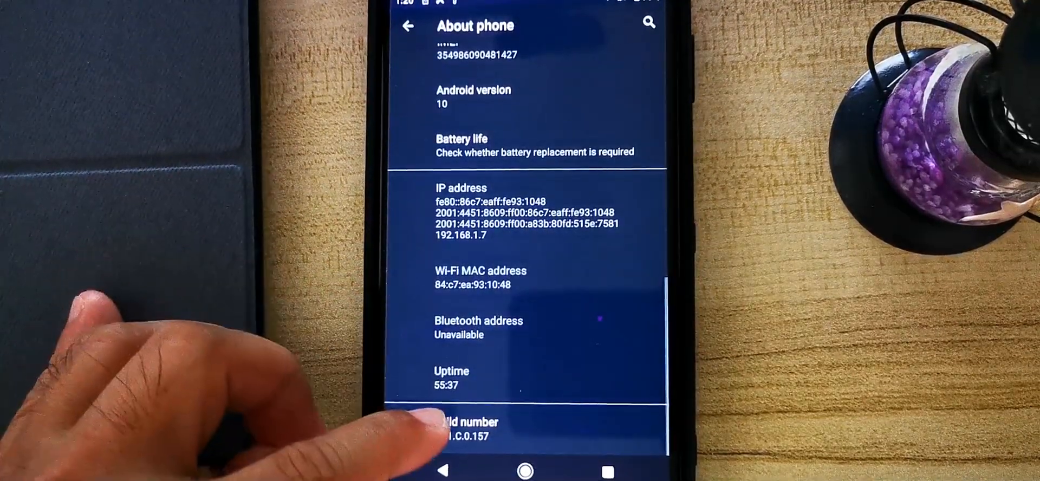
click(434, 425)
click(433, 425)
click(433, 425)
click(433, 425)
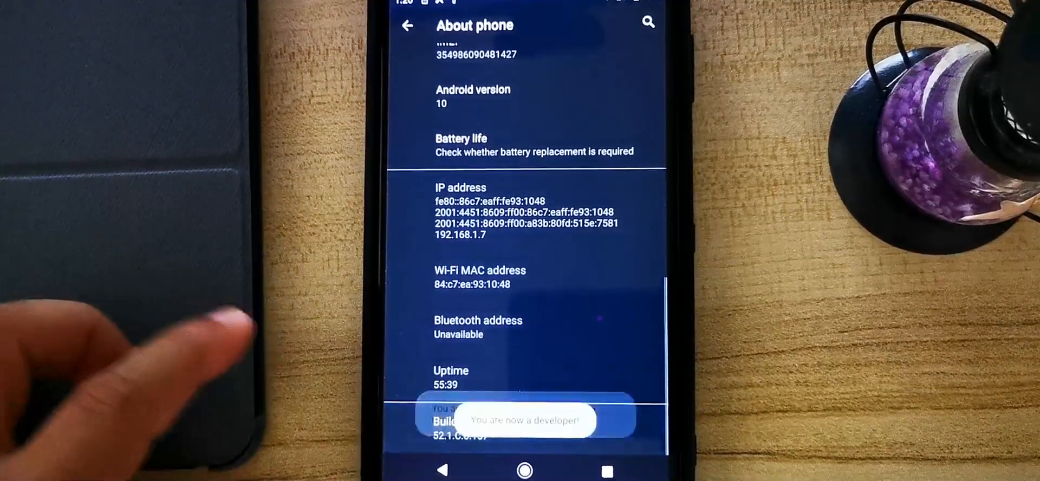
click(442, 470)
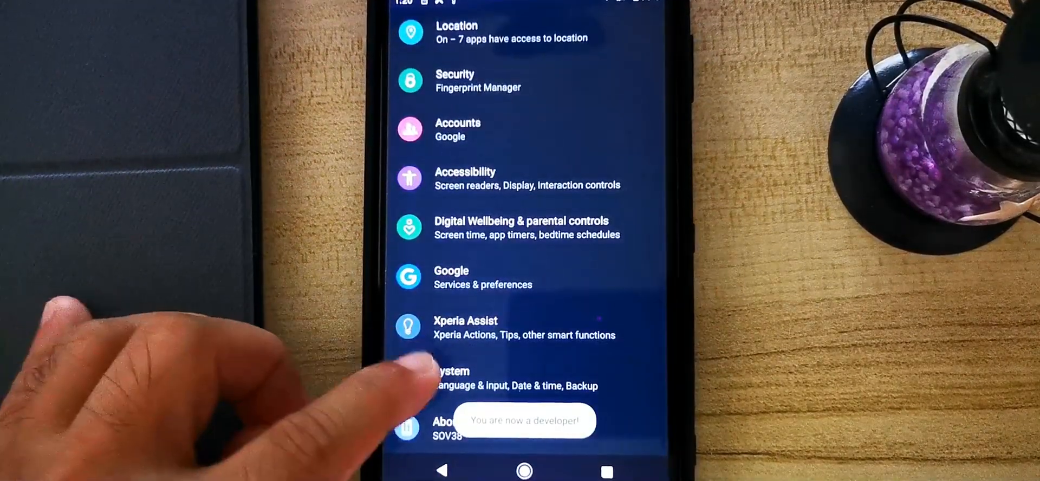
Enable USB debugging in the phone's developer options, allow it, and return to the home screen.
click(454, 378)
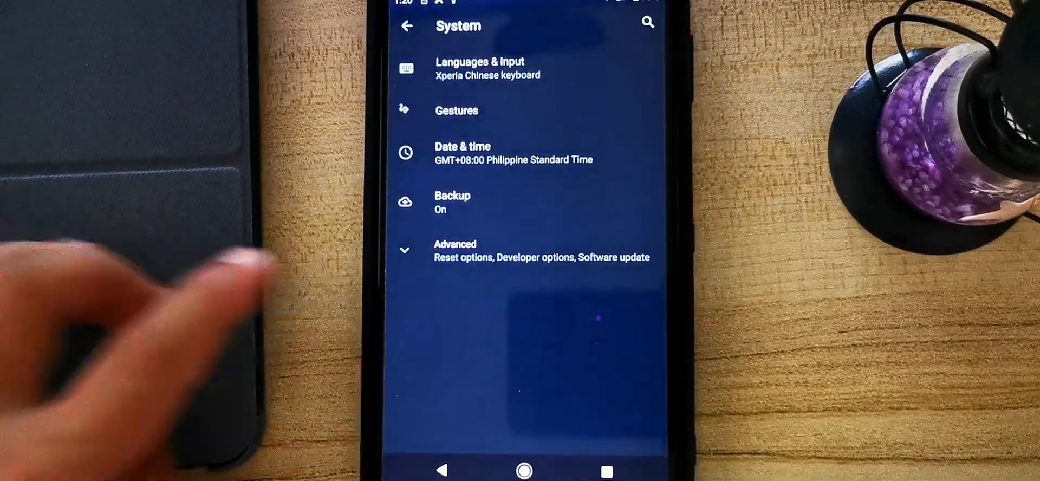
click(433, 246)
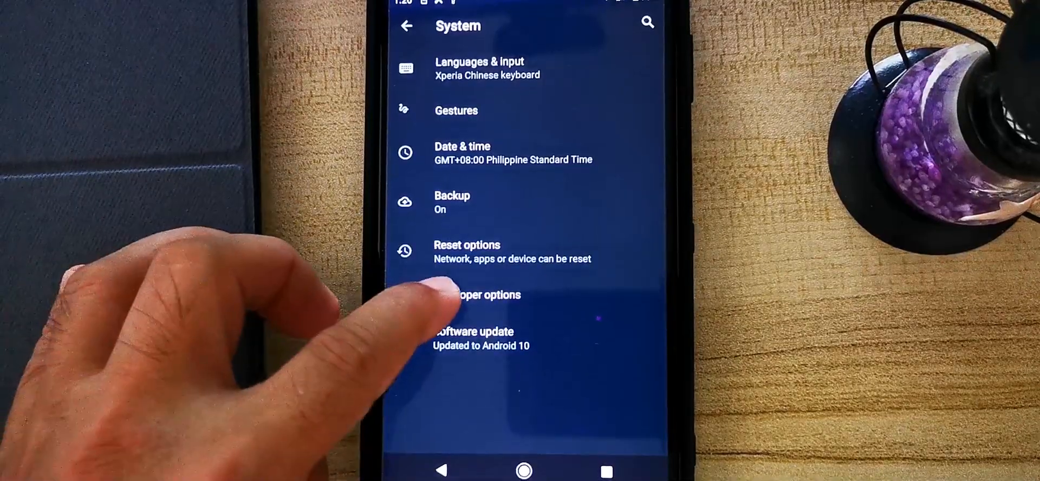
click(434, 295)
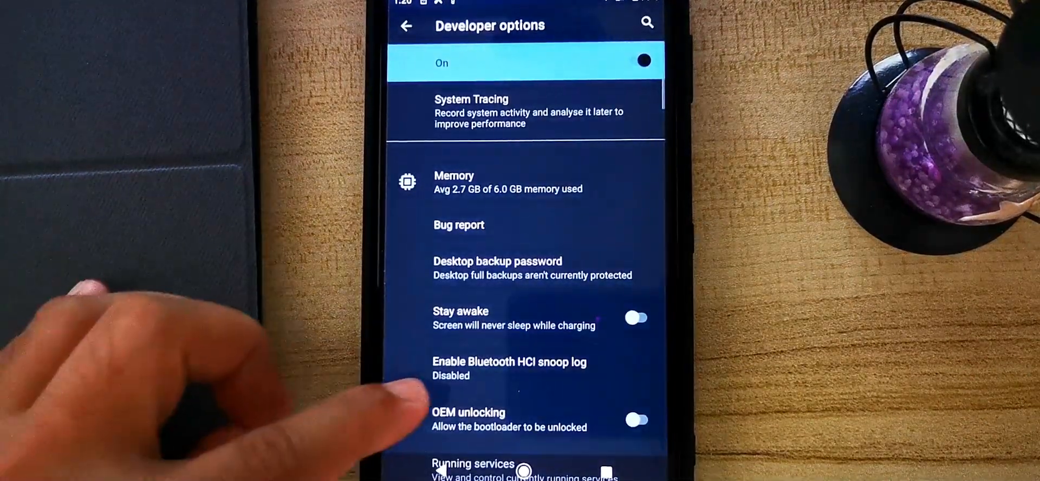
scroll(449, 374, down, 4)
scroll(460, 379, up, 1)
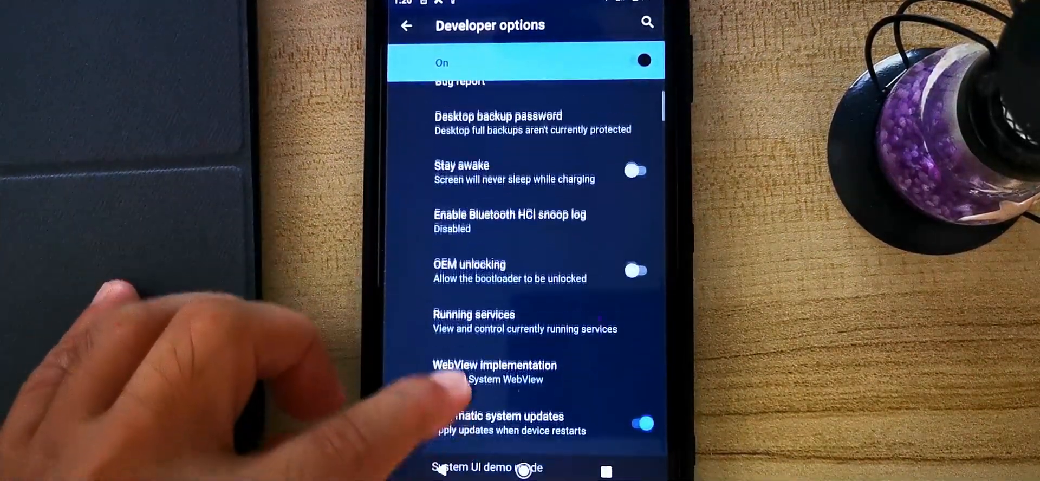
scroll(455, 379, down, 3)
scroll(441, 325, down, 5)
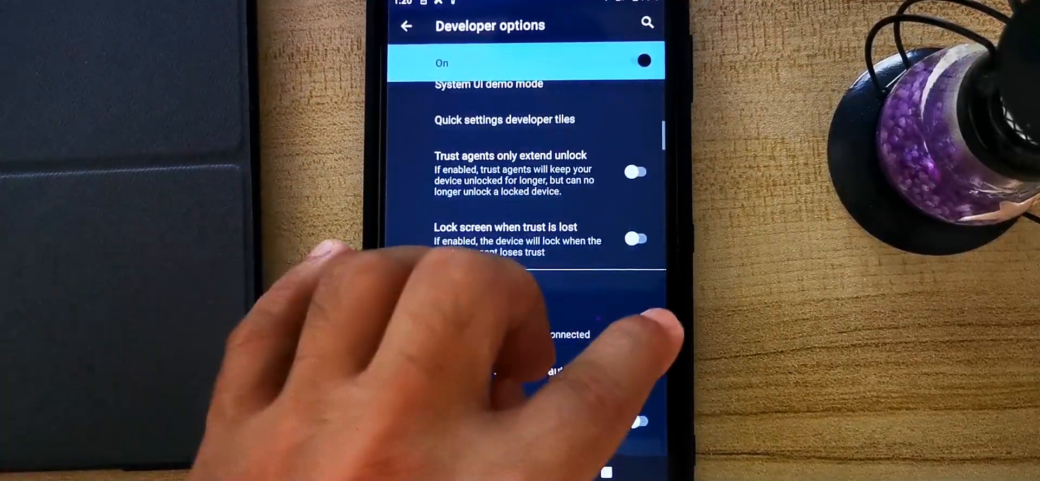
click(643, 326)
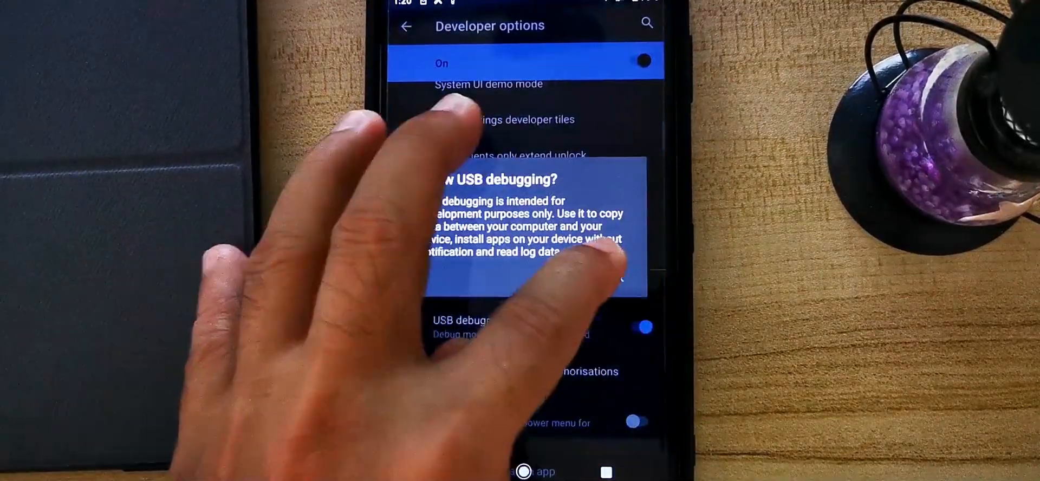
click(617, 277)
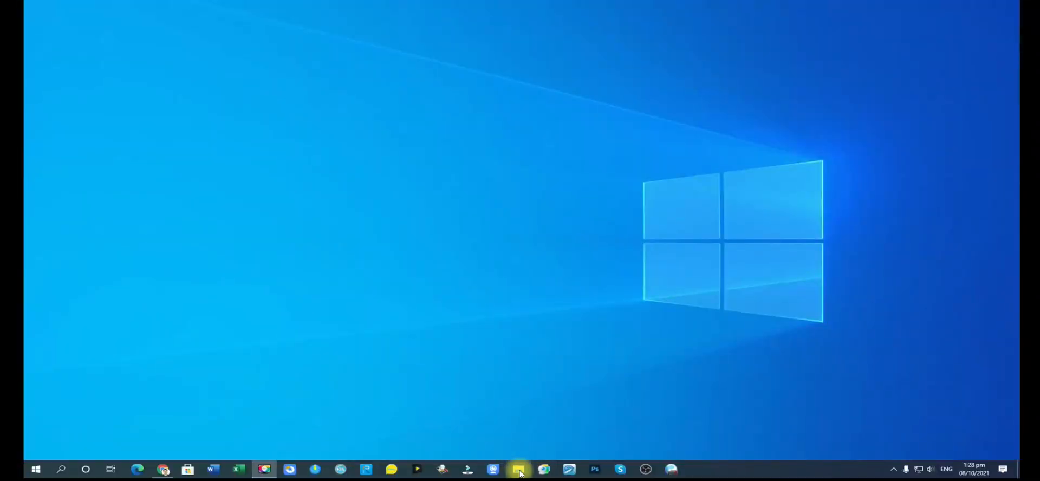
click(518, 469)
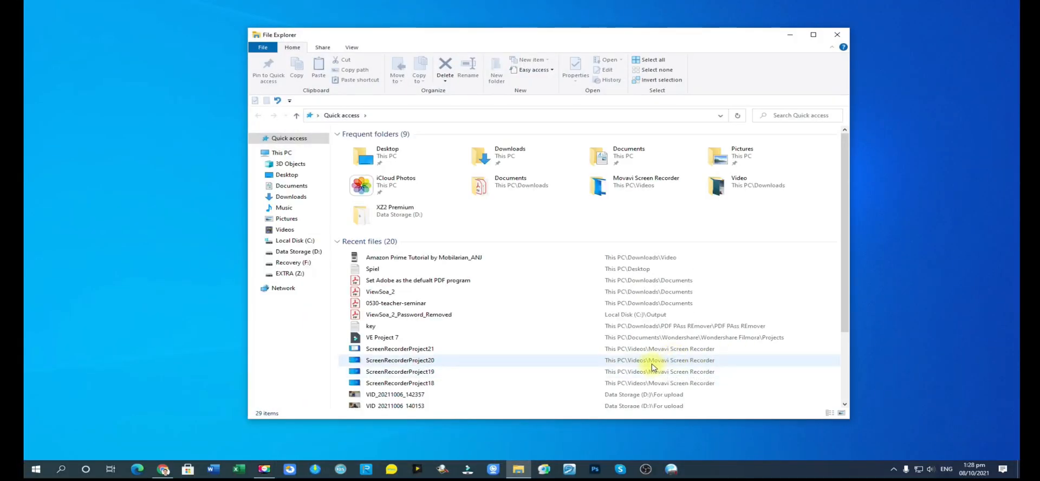
On the PC, launch the Flashtool-drivers installer from the XZ2 Premium folder on Data Storage (D:).
click(304, 255)
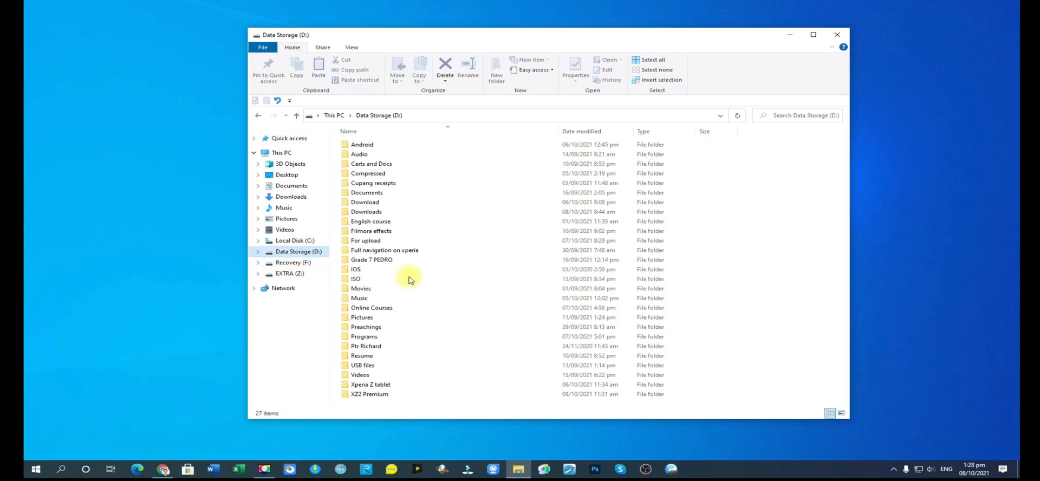
double_click(384, 394)
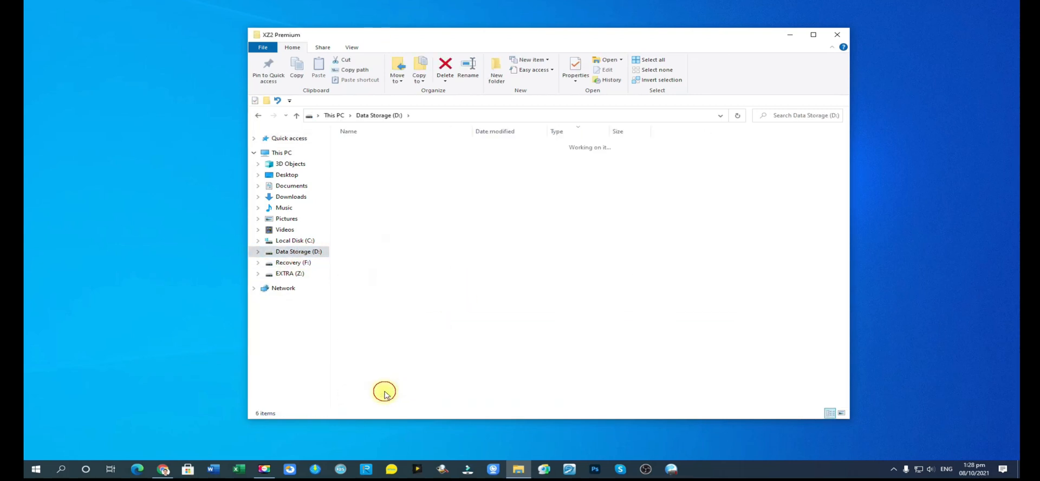
click(395, 193)
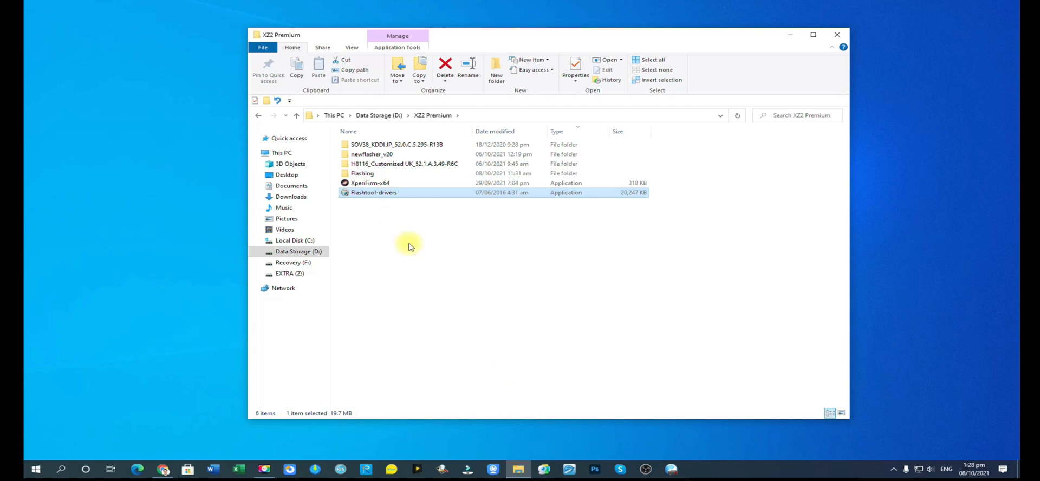
click(396, 193)
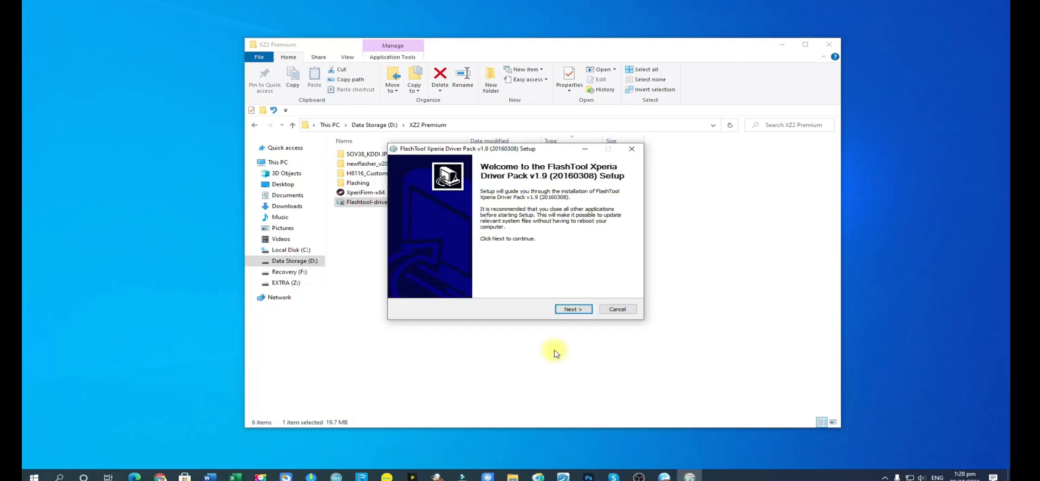
Install the Flashmode Drivers and Fastboot Drivers components, cancel the Device Driver Installation Wizard, and close the setup.
click(573, 309)
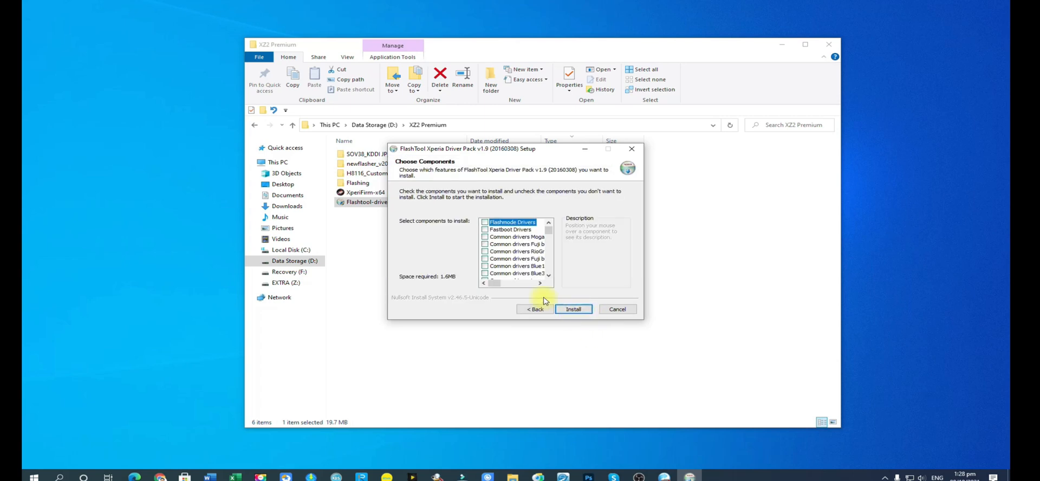
click(485, 222)
click(484, 230)
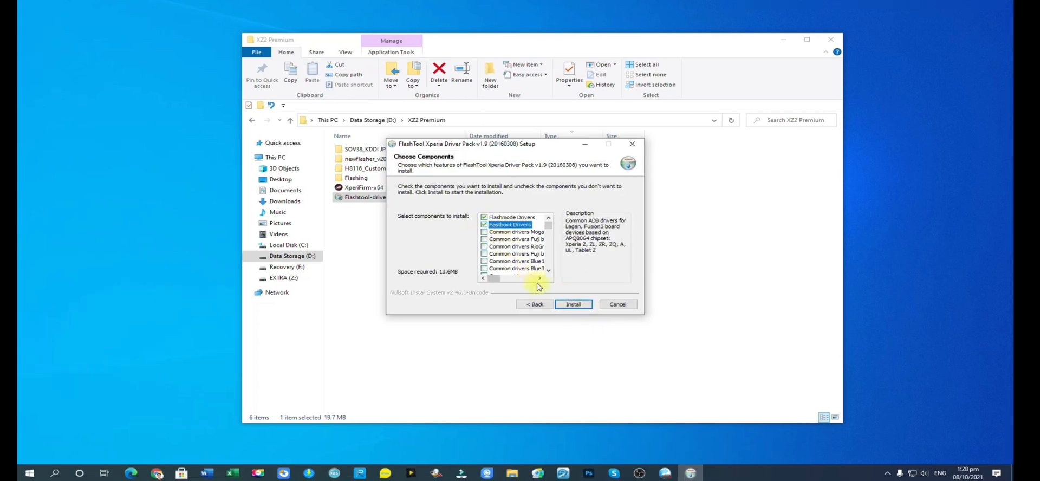
click(572, 304)
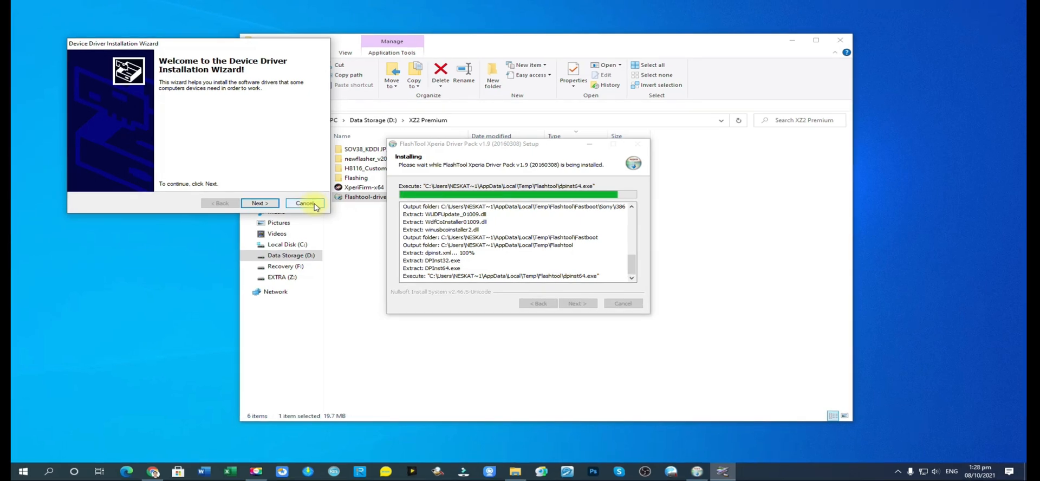
click(305, 204)
click(578, 304)
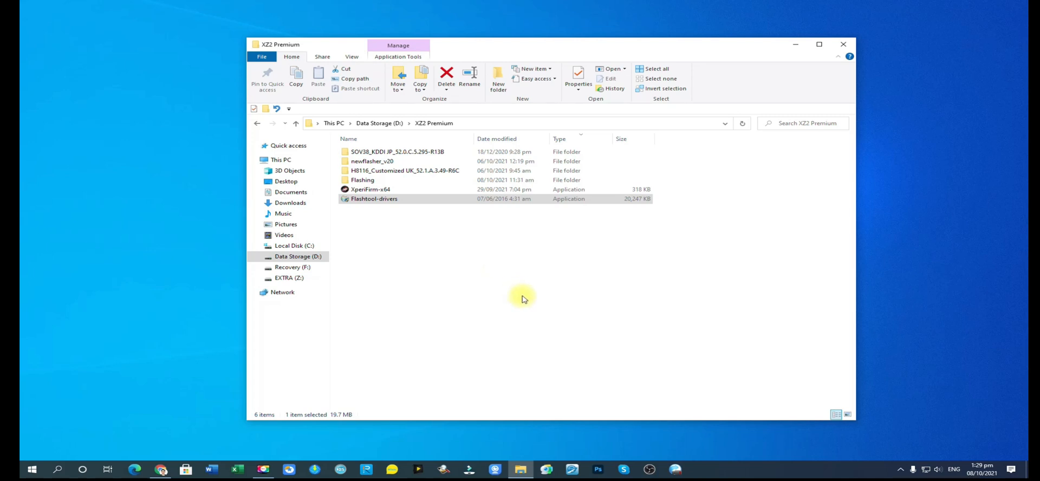
Switch from File Explorer to Chrome and search the web for xperifirm.
click(368, 189)
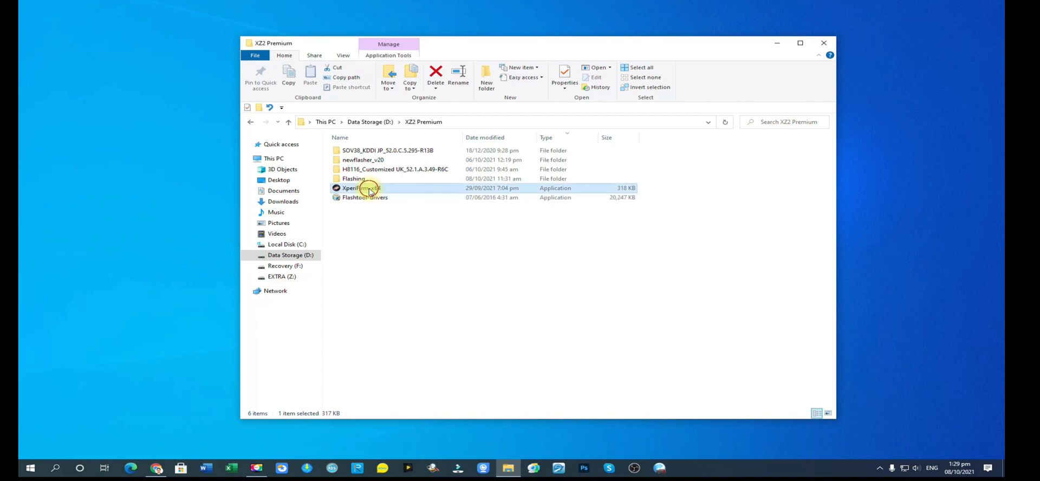
click(155, 469)
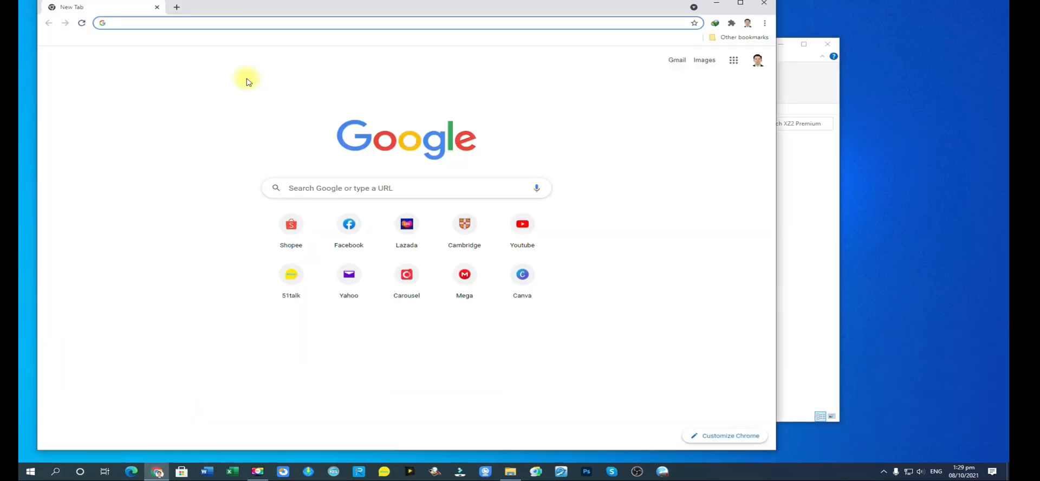
text(xp)
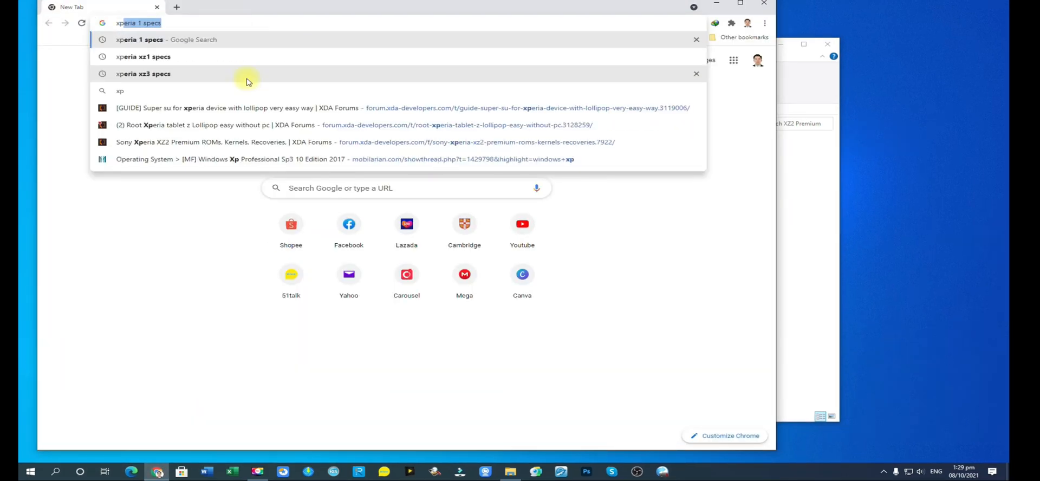
text(erifirm)
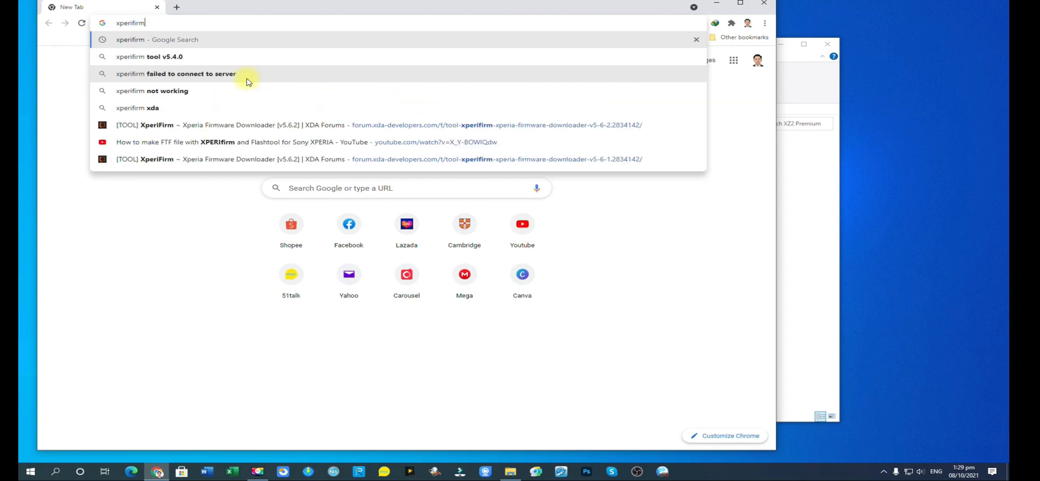
key(Return)
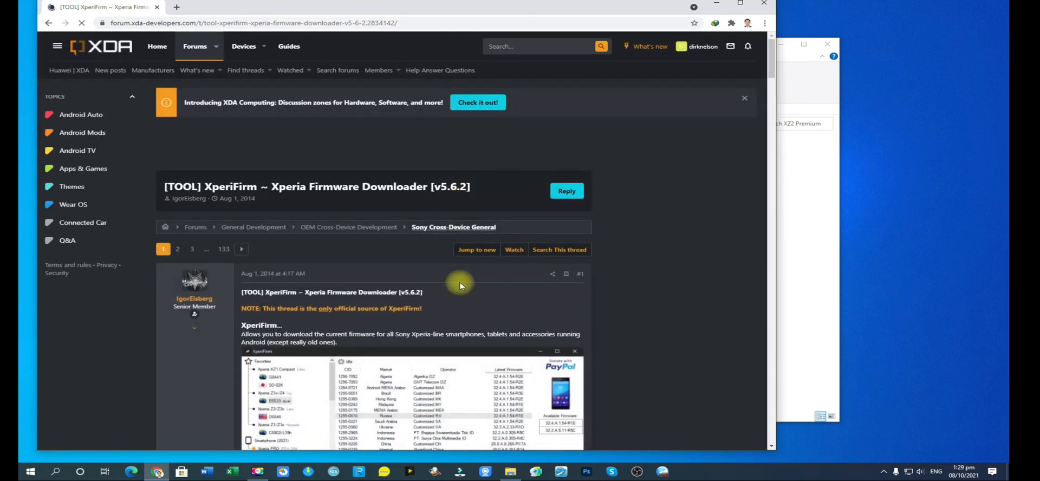
Request the XperiFirm 5.6.2 attachment from the XDA forum thread and skip the duplicate download.
scroll(413, 316, down, 15)
scroll(411, 315, down, 3)
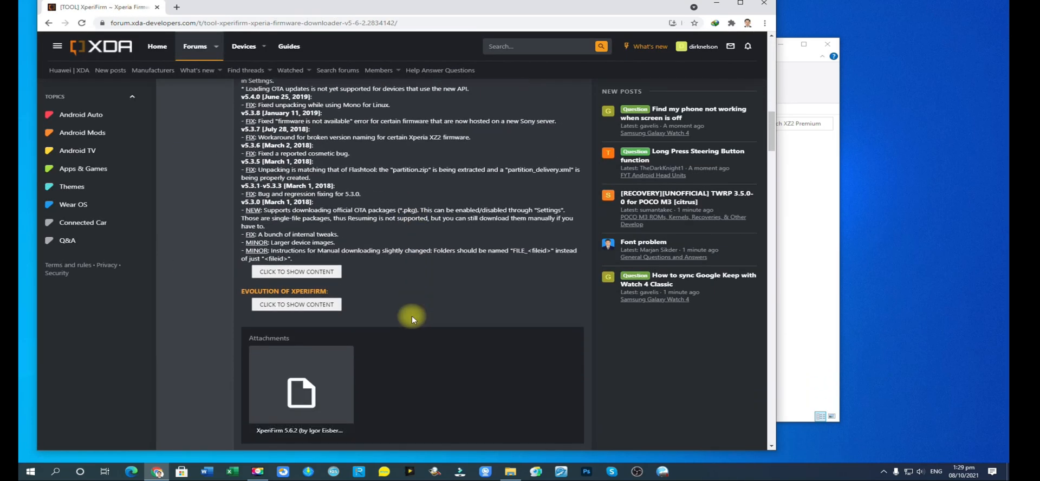
click(294, 327)
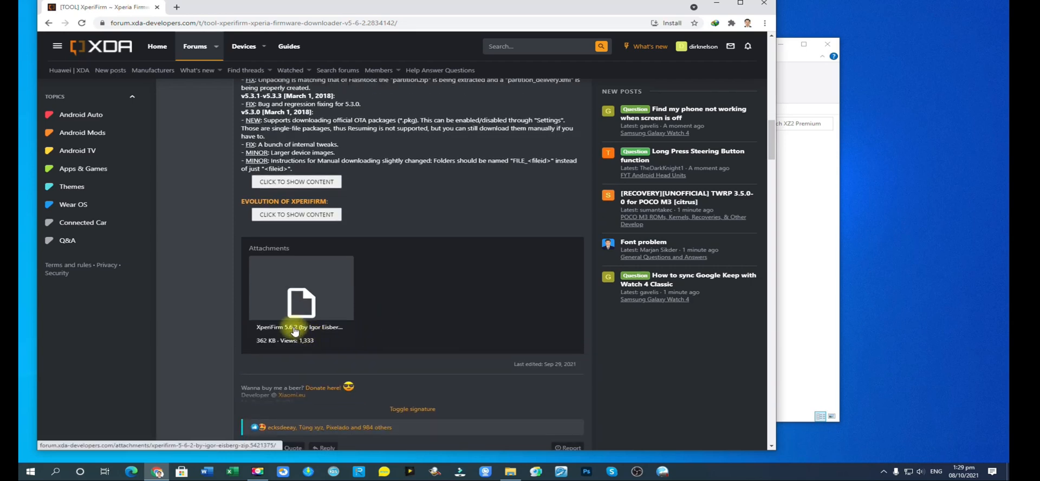
click(294, 329)
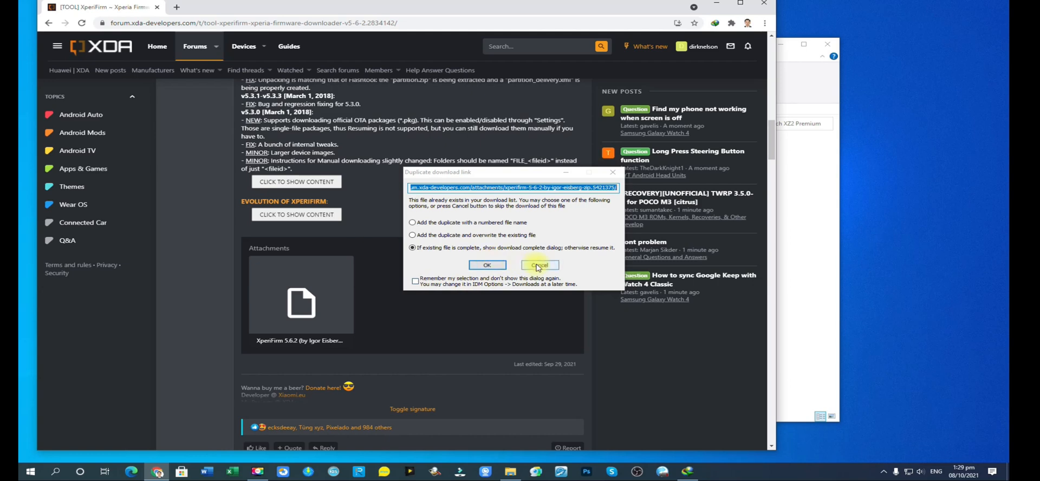
click(537, 267)
Switch to File Explorer and extract the XperiFirm 5.6.2 archive in Downloads > Compressed into its own folder.
click(796, 259)
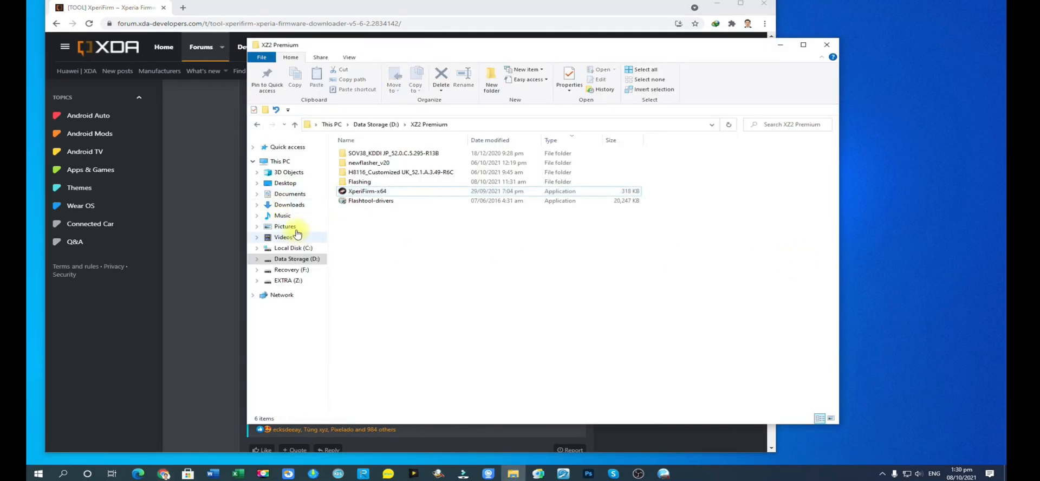
click(290, 204)
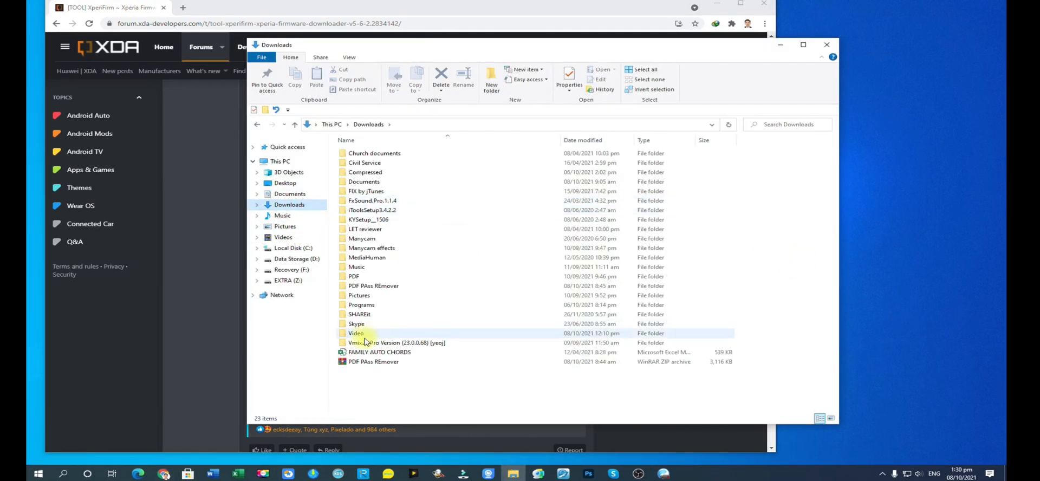
double_click(365, 171)
right_click(379, 153)
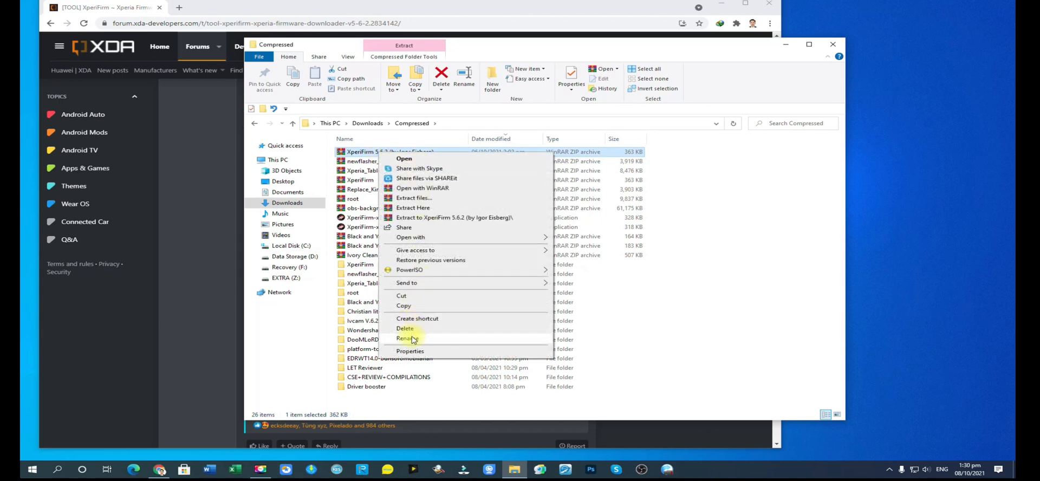
click(431, 217)
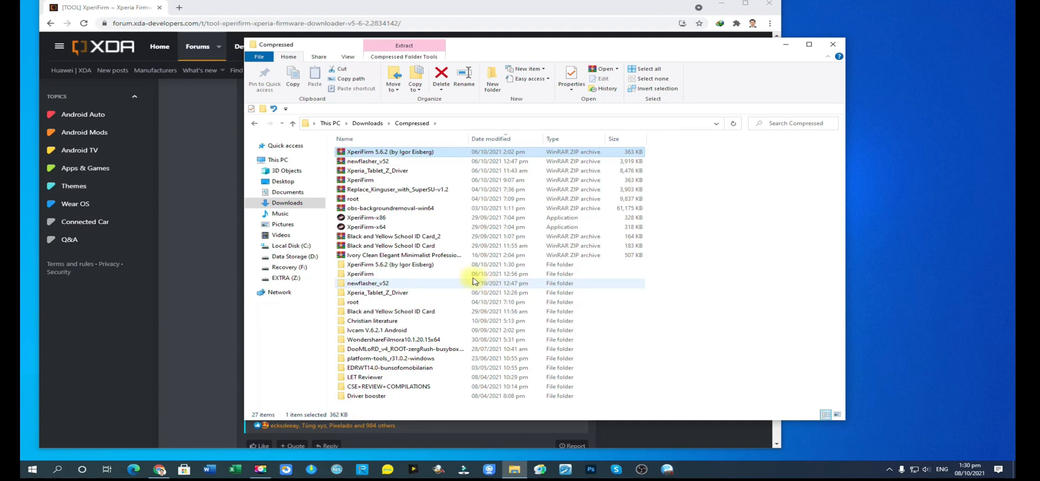
Open the extracted XperiFirm 5.6.2 folder and copy the XperiFirm-x64 application.
double_click(394, 264)
click(371, 153)
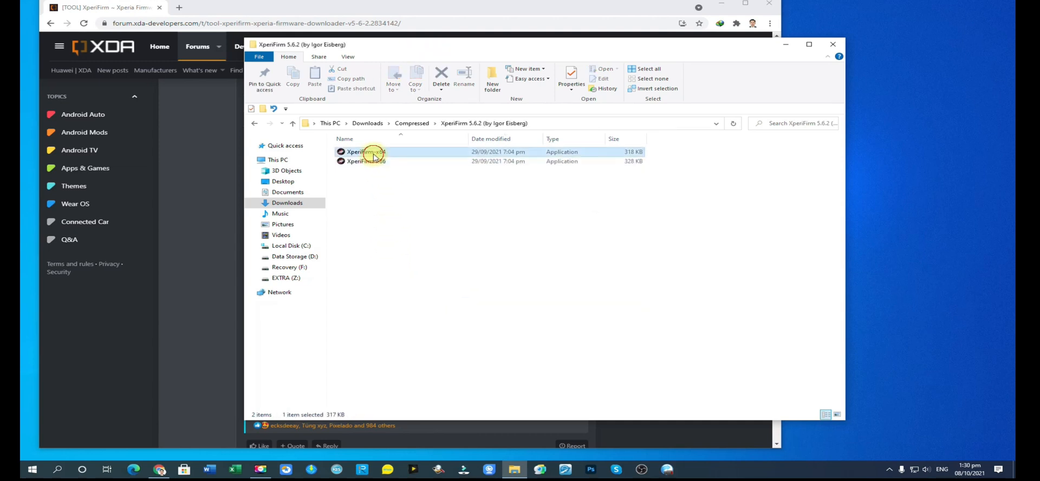
click(300, 86)
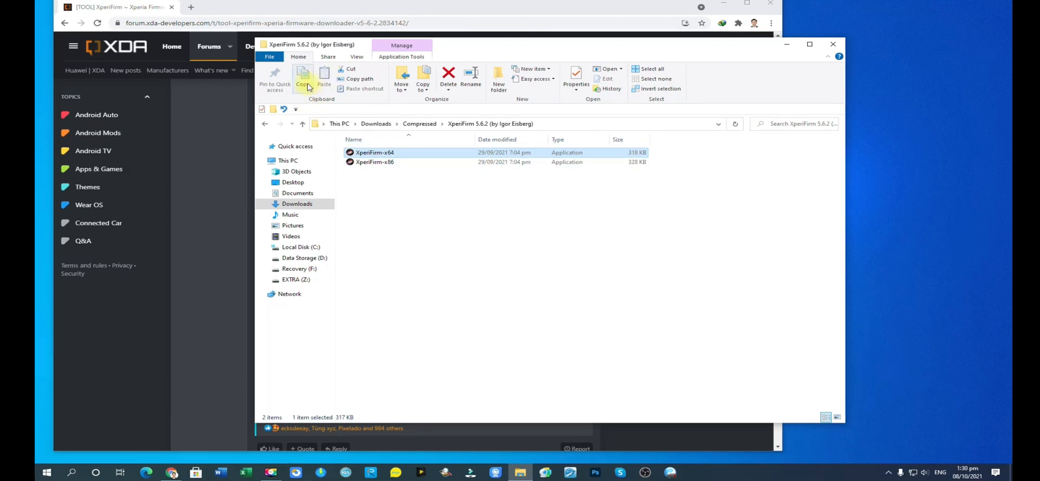
click(374, 185)
click(386, 155)
Copy the XperiFirm-x64 application and open the XZ2 Premium folder on Data Storage (D:).
click(302, 86)
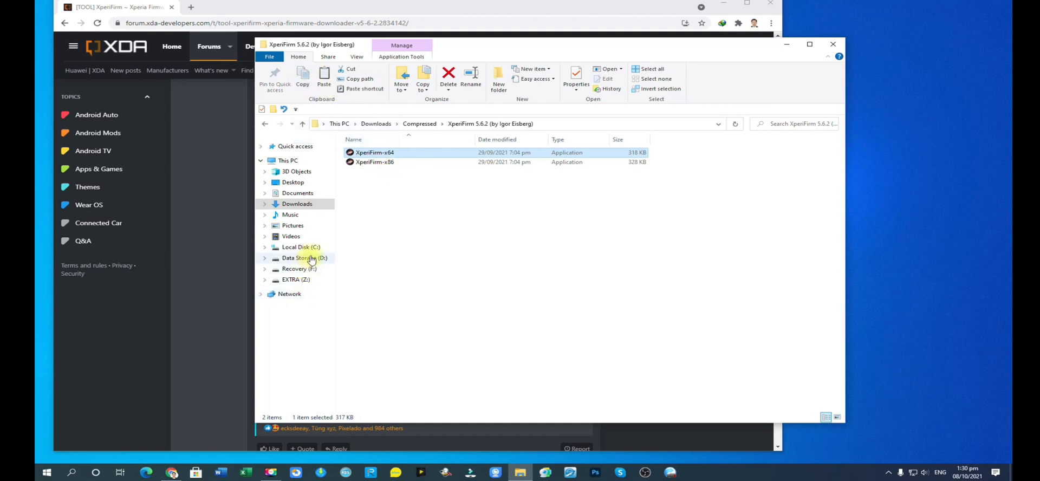
click(303, 258)
double_click(390, 398)
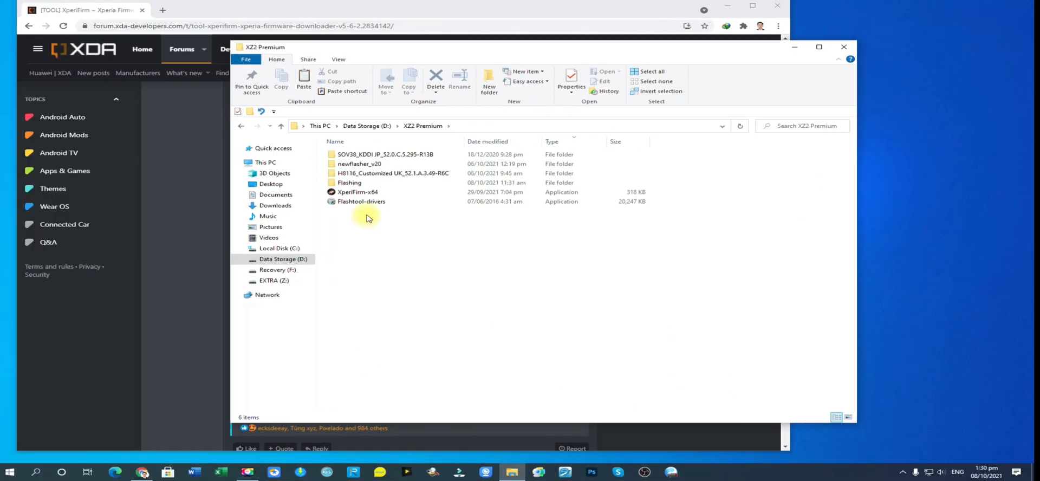
Launch XperiFirm-x64 from the XZ2 Premium folder.
click(361, 194)
click(401, 264)
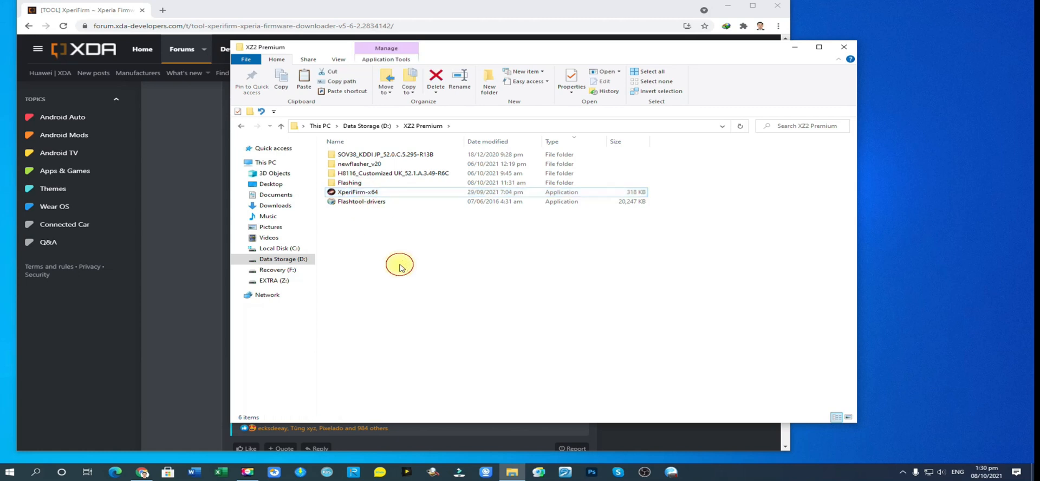
click(373, 191)
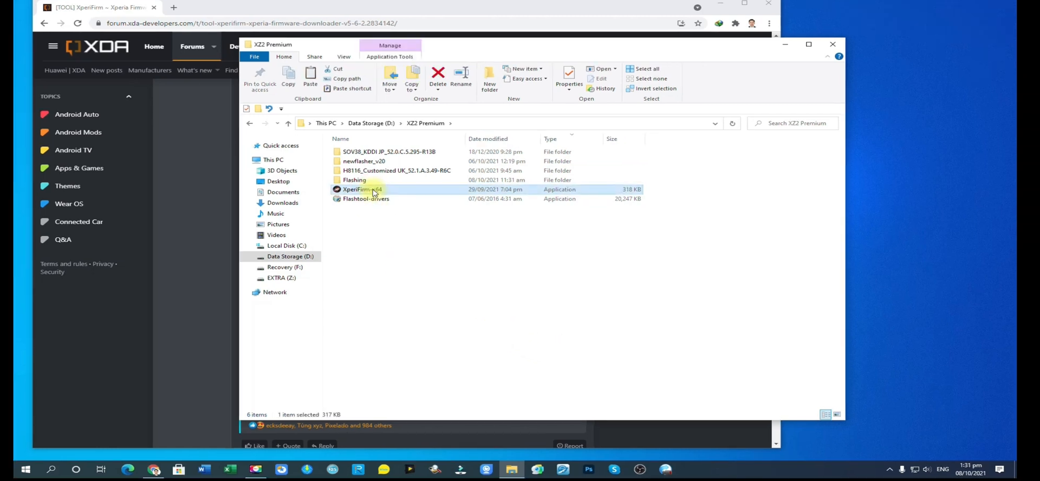
double_click(373, 191)
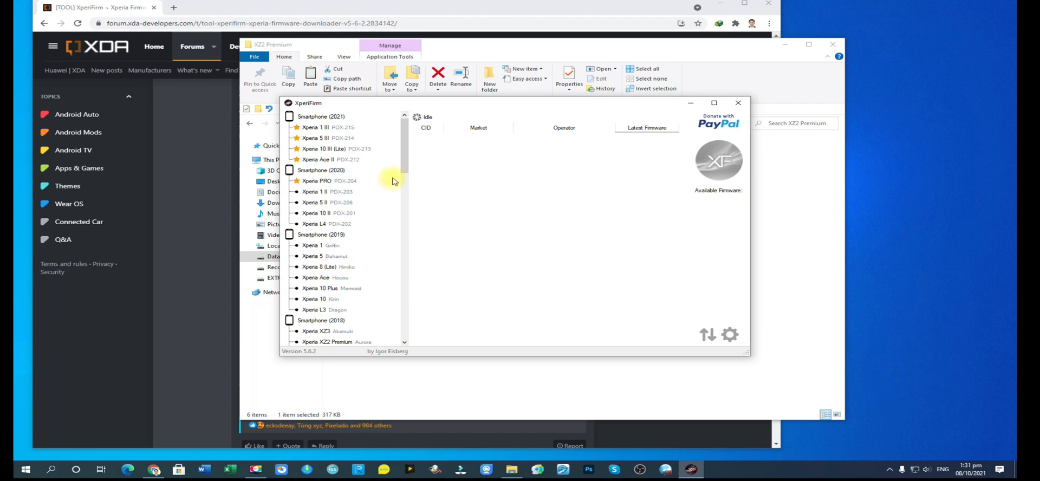
Expand Xperia XZ2 Premium under Smartphone (2018) in XperiFirm and display the firmware for model SOV38.
drag(403, 140, 399, 198)
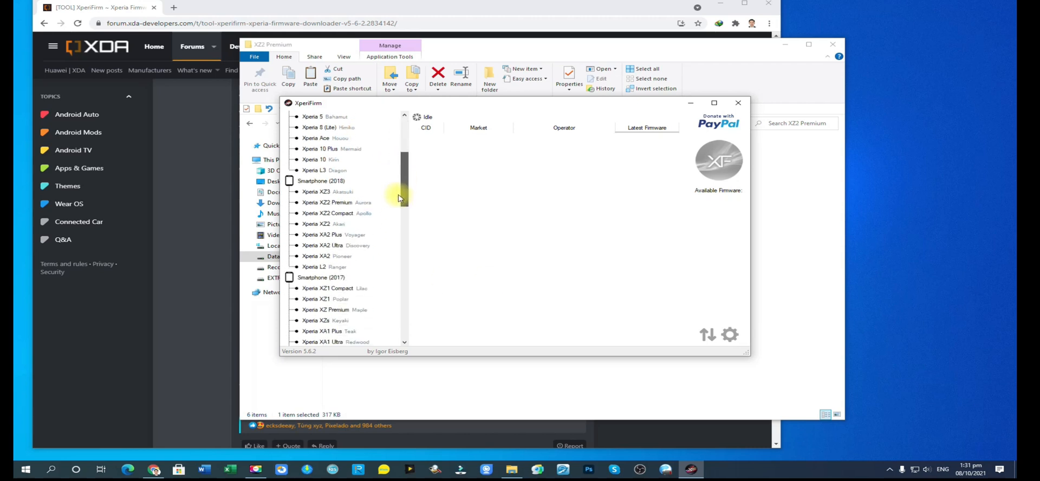
click(298, 205)
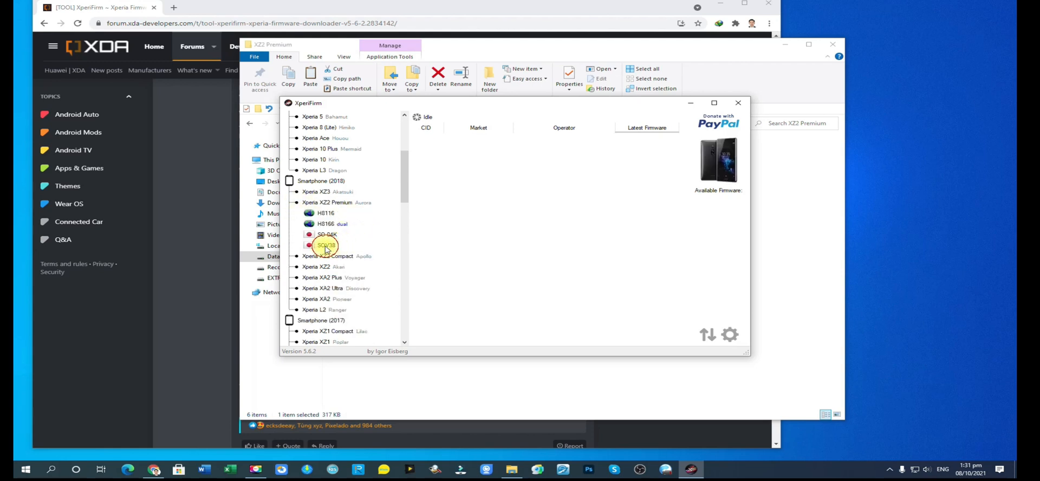
click(326, 246)
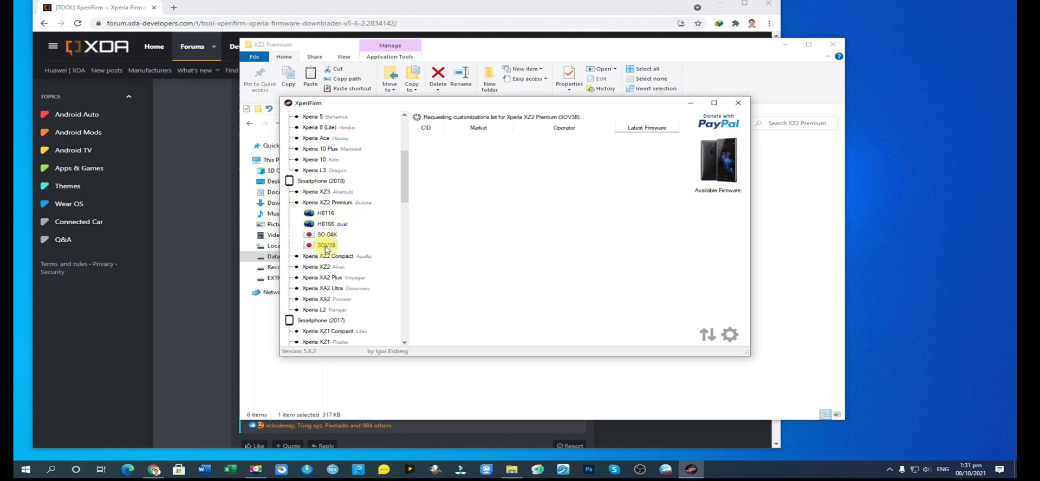
Compare the firmware lists of the H8116, H8166 dual and SOV38 variants of the Xperia XZ2 Premium.
click(327, 213)
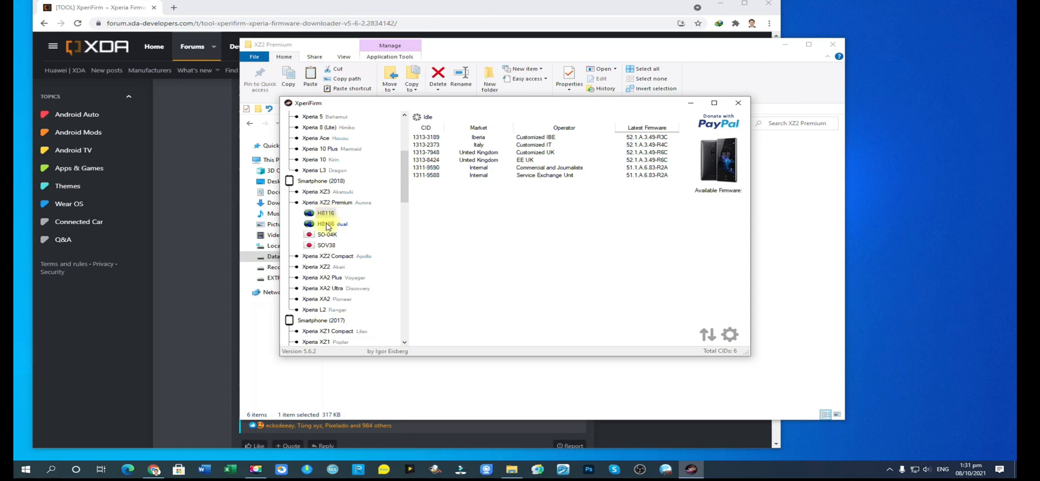
click(326, 227)
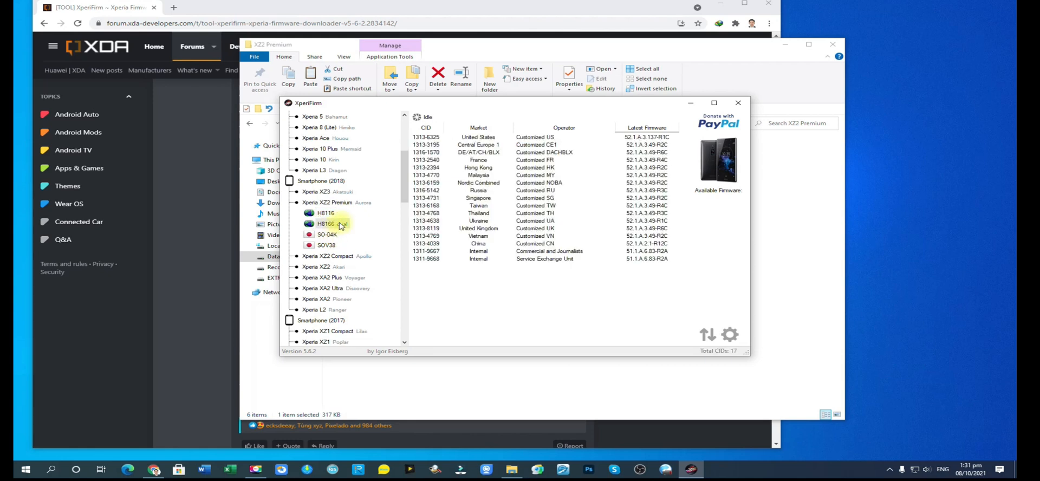
click(327, 215)
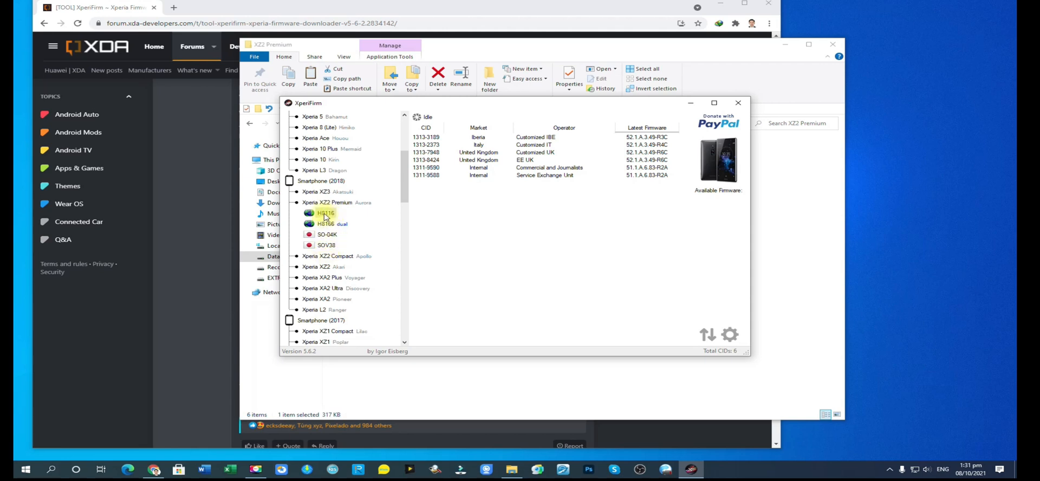
click(330, 245)
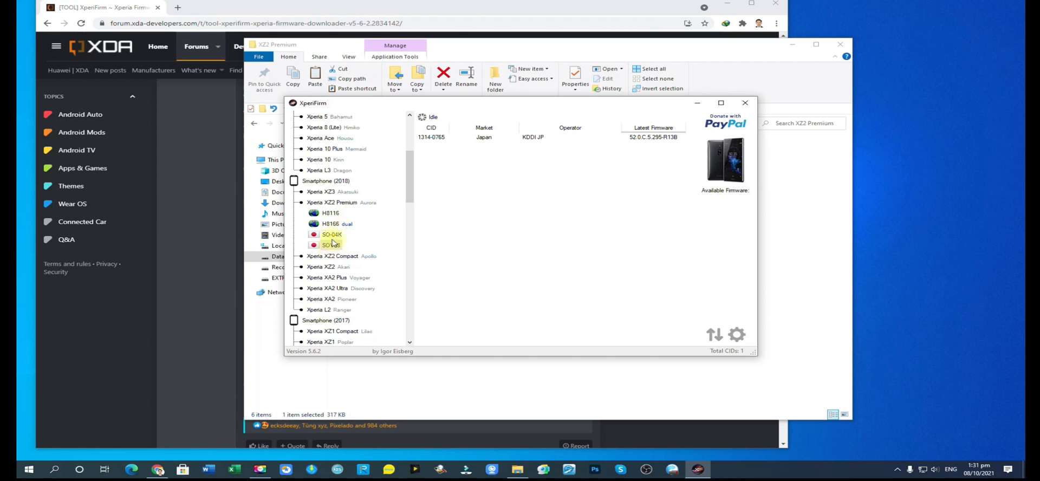
click(331, 213)
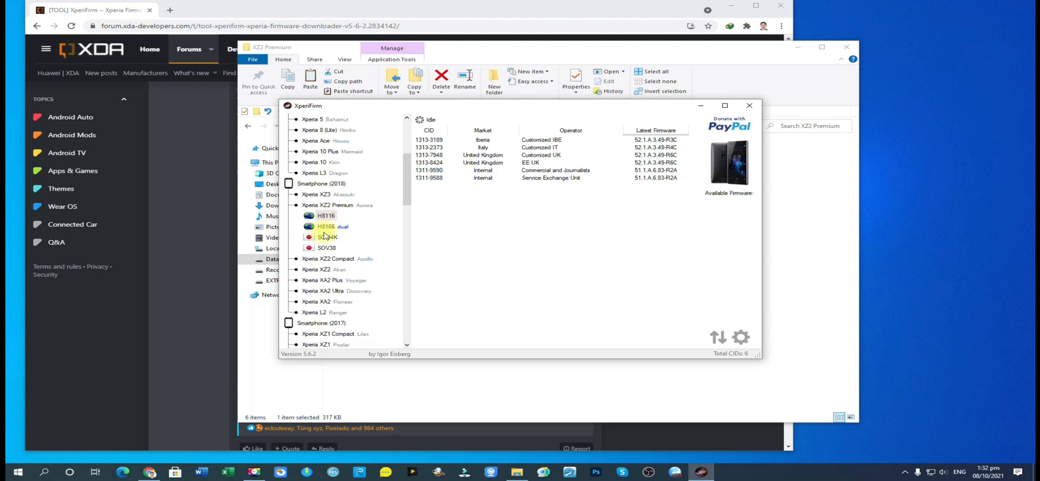
click(327, 226)
Request the download of the H8116 Customized UK firmware 52.1.A.3.49-R6C and close the Downloads window.
click(327, 216)
click(530, 155)
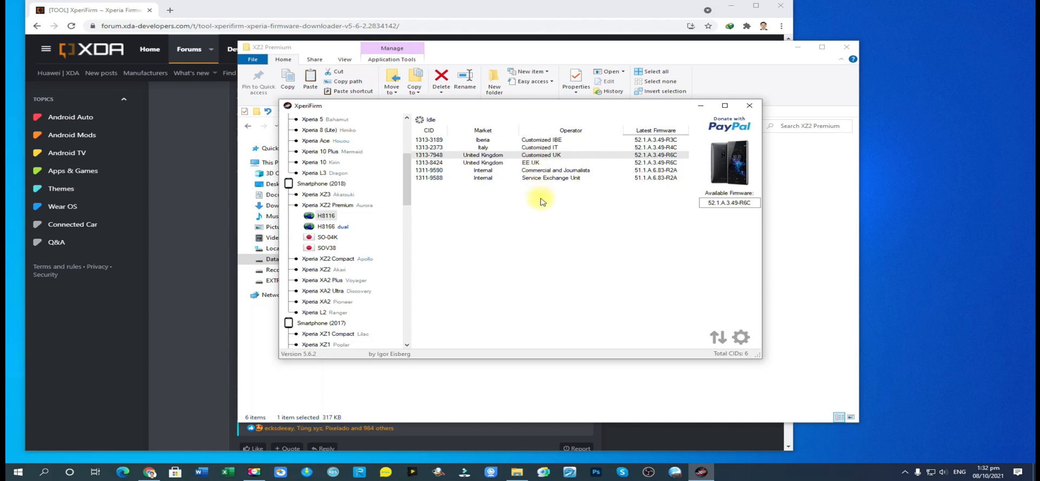
click(731, 203)
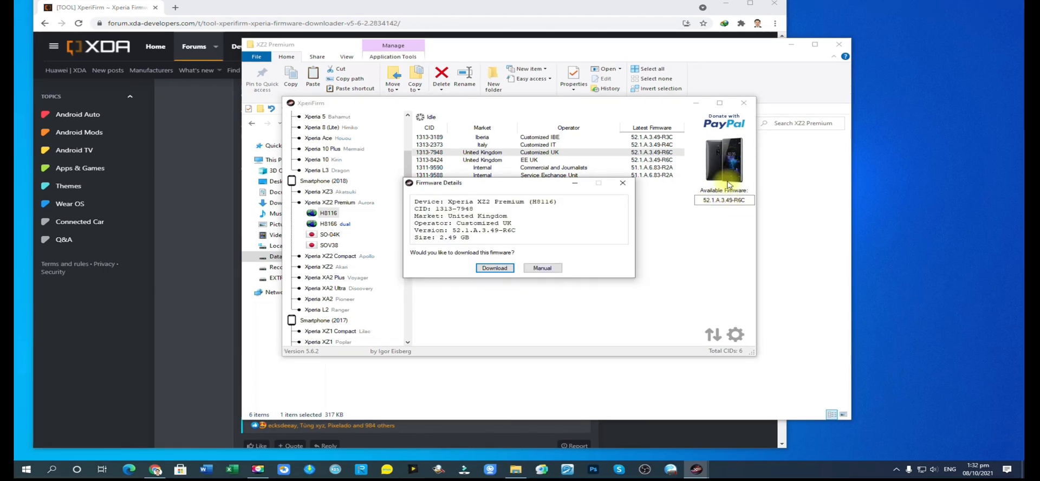
click(500, 271)
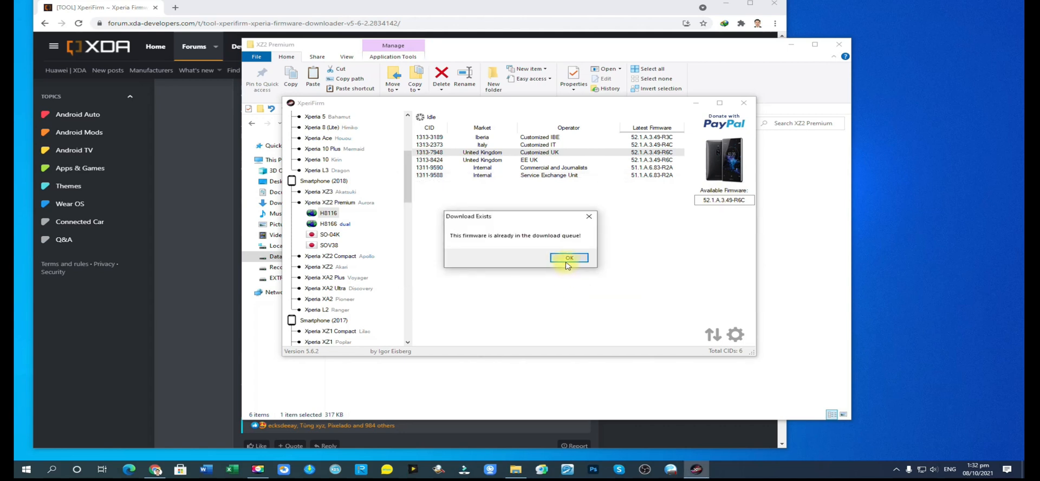
click(568, 260)
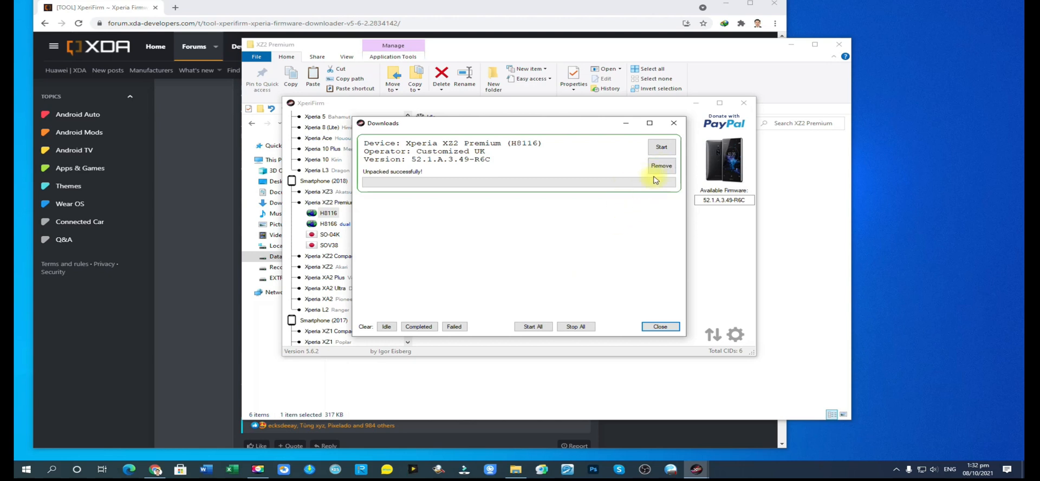
click(661, 327)
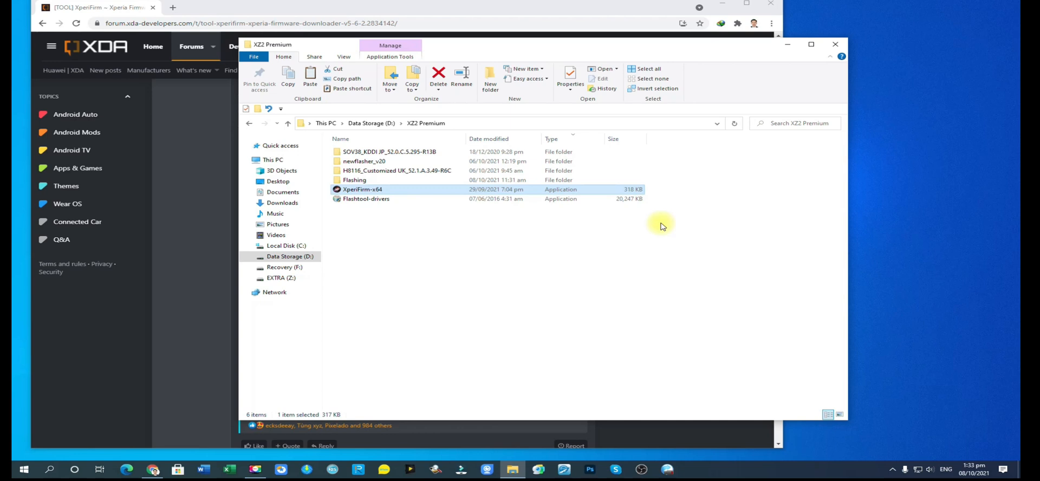
Reopen the XZ2 Premium folder in File Explorer and examine its Flashing, H8116 Customized UK and SOV38 KDDI JP folders.
click(436, 263)
click(245, 123)
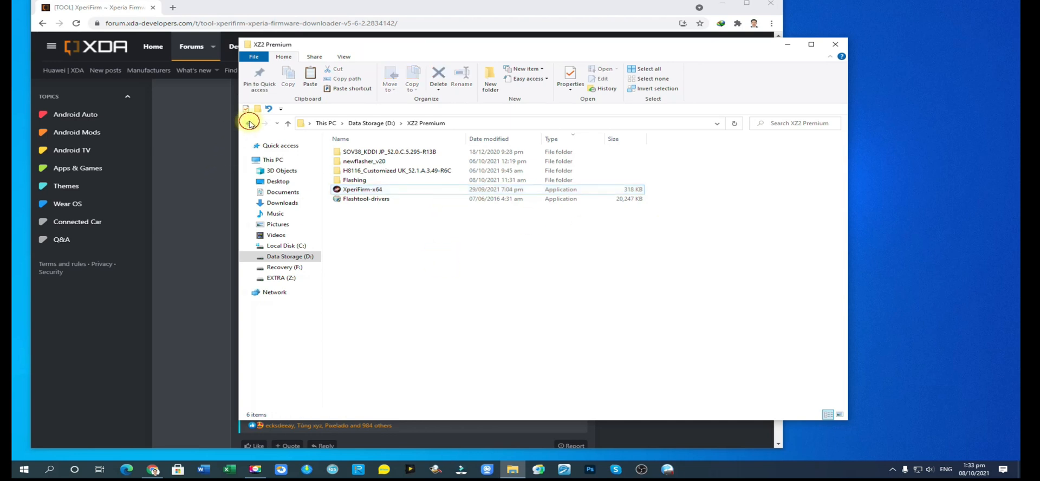
double_click(364, 399)
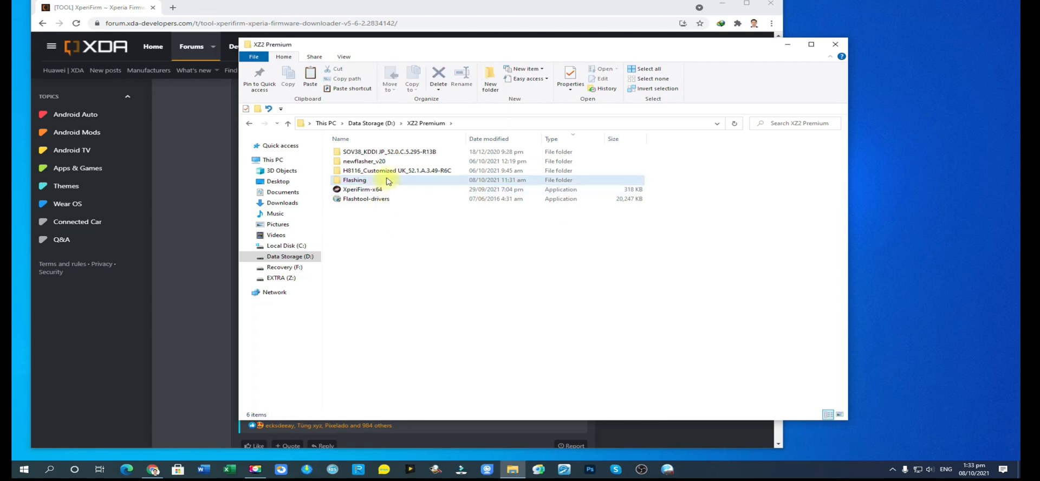
click(382, 179)
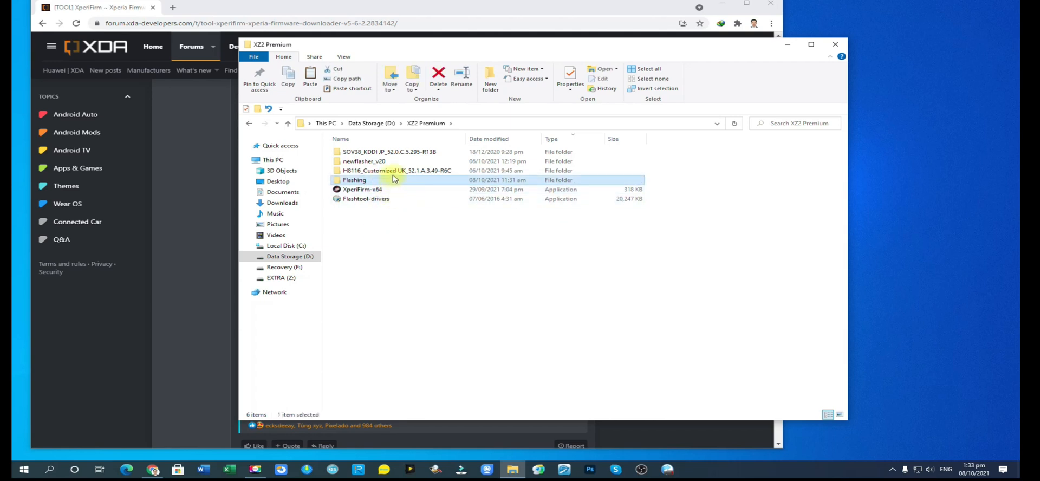
click(385, 222)
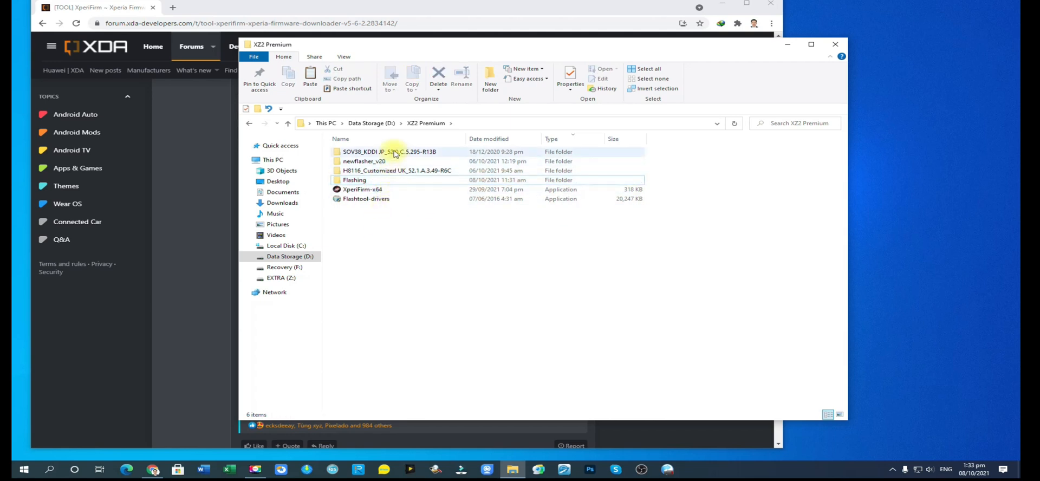
click(390, 172)
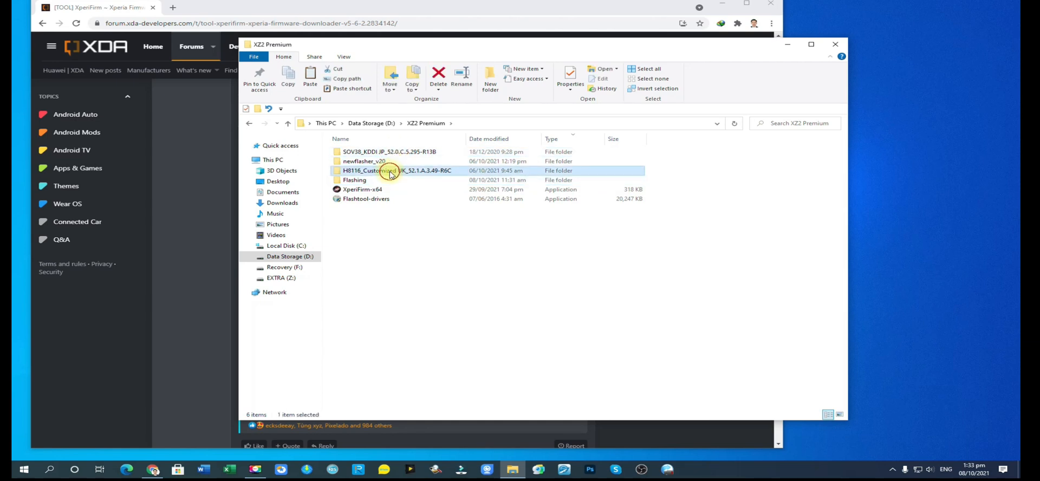
click(398, 152)
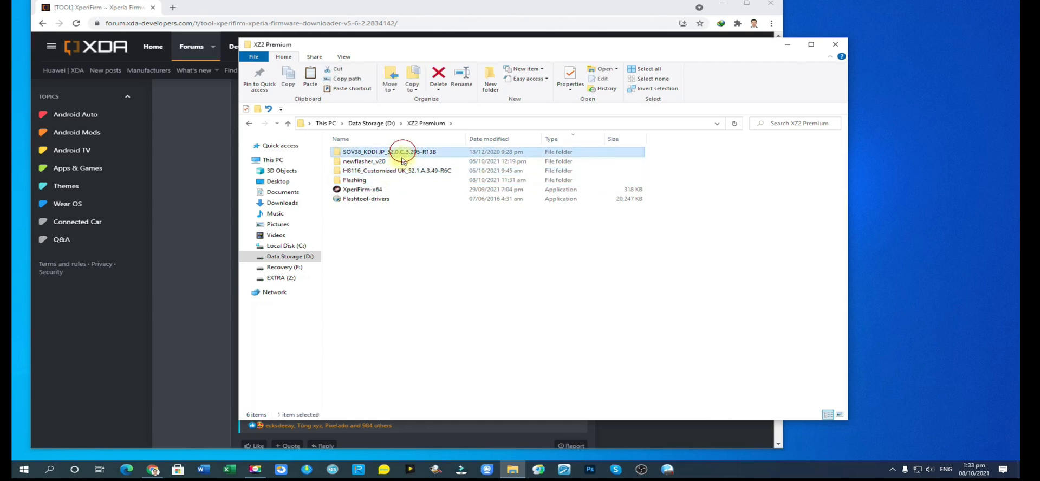
click(400, 171)
click(395, 153)
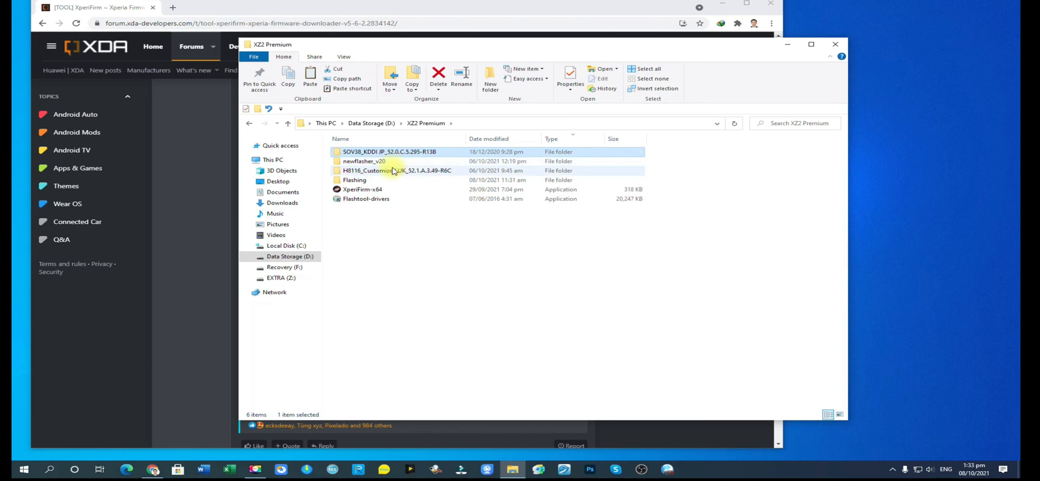
click(396, 170)
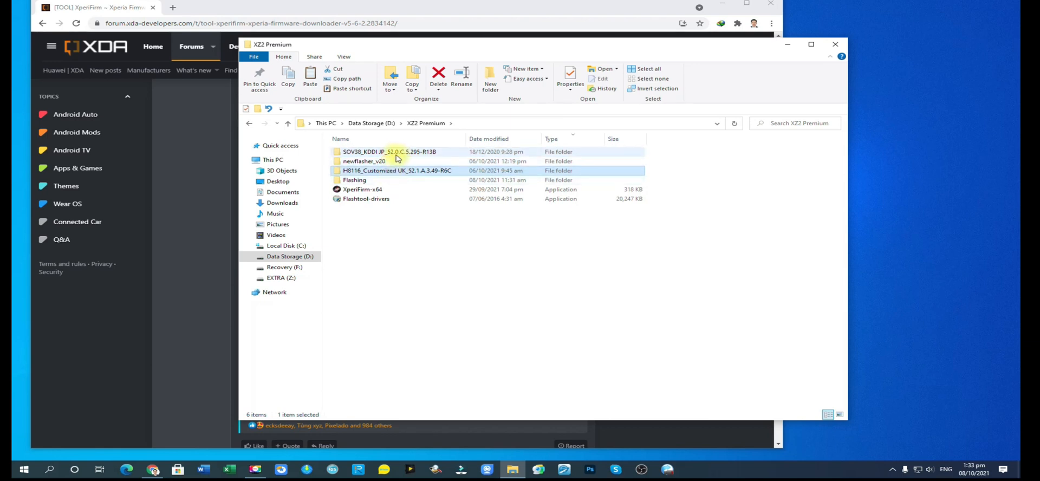
Open the newflasher_v20 folder and copy all of its files.
click(392, 162)
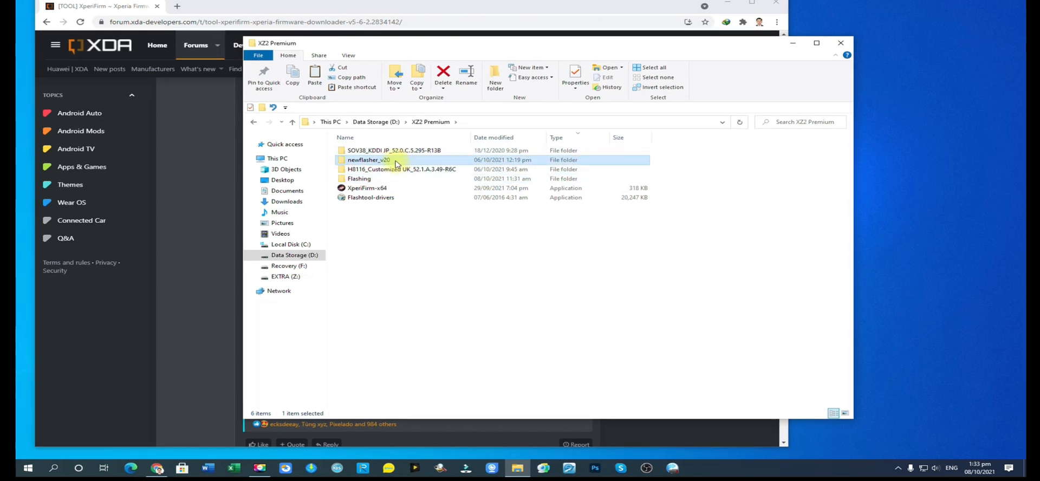
double_click(391, 163)
click(382, 150)
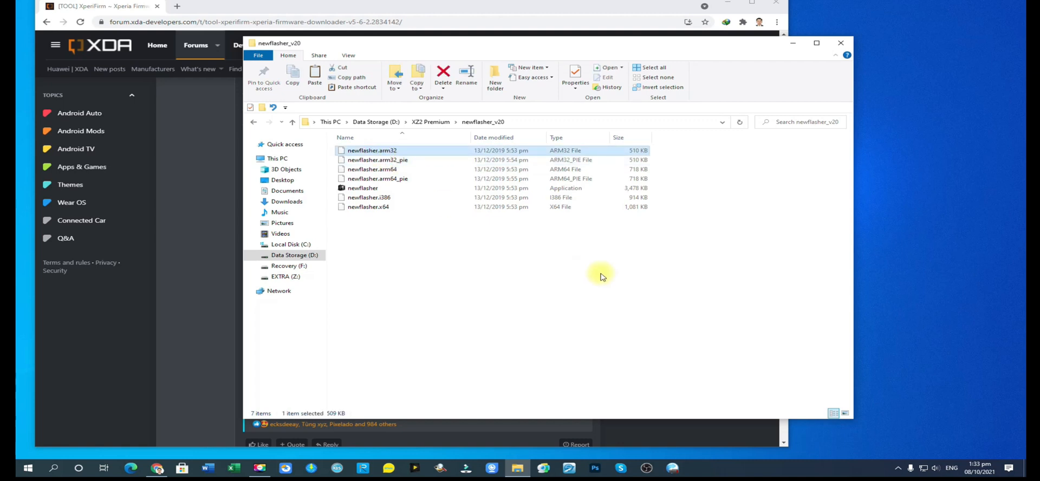
key(ctrl+a)
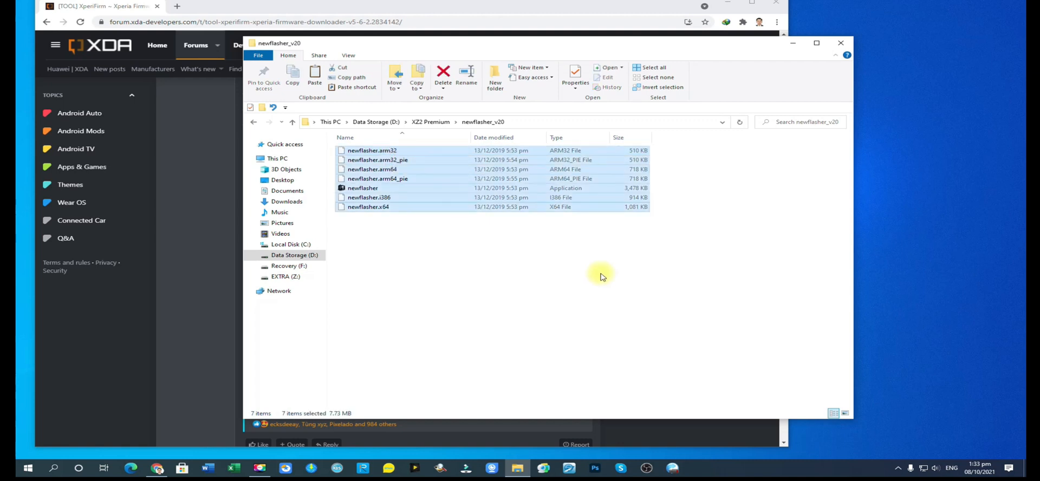
click(292, 73)
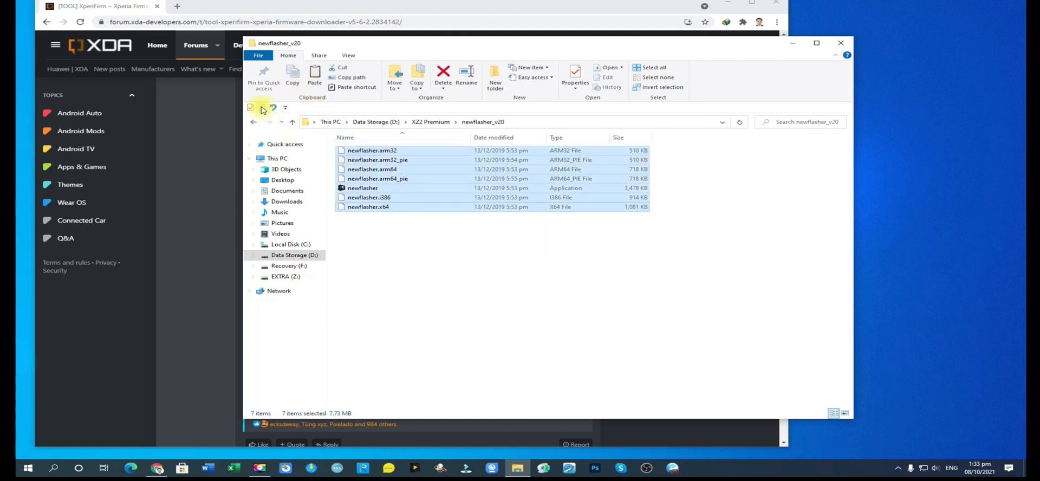
Paste the copied newflasher files into the Flashing folder inside XZ2 Premium.
click(253, 122)
double_click(361, 179)
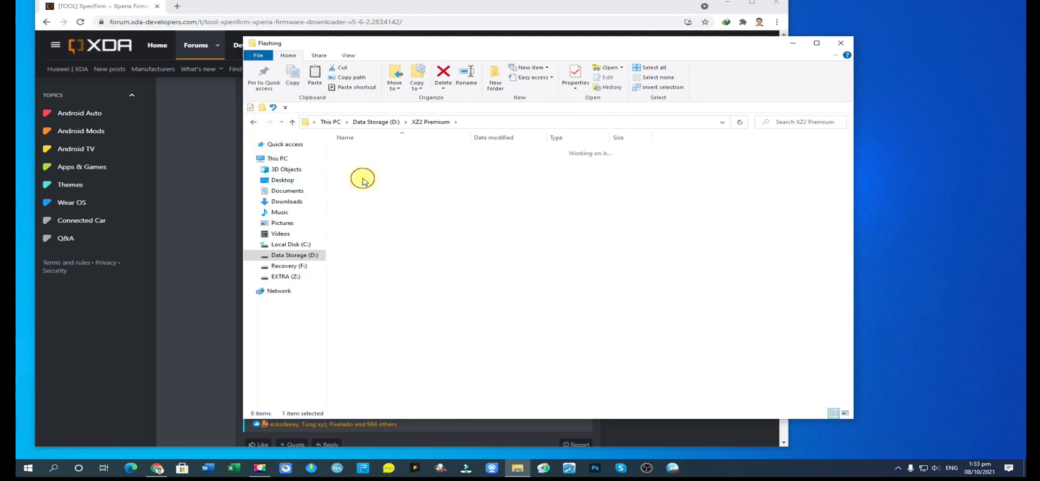
click(312, 80)
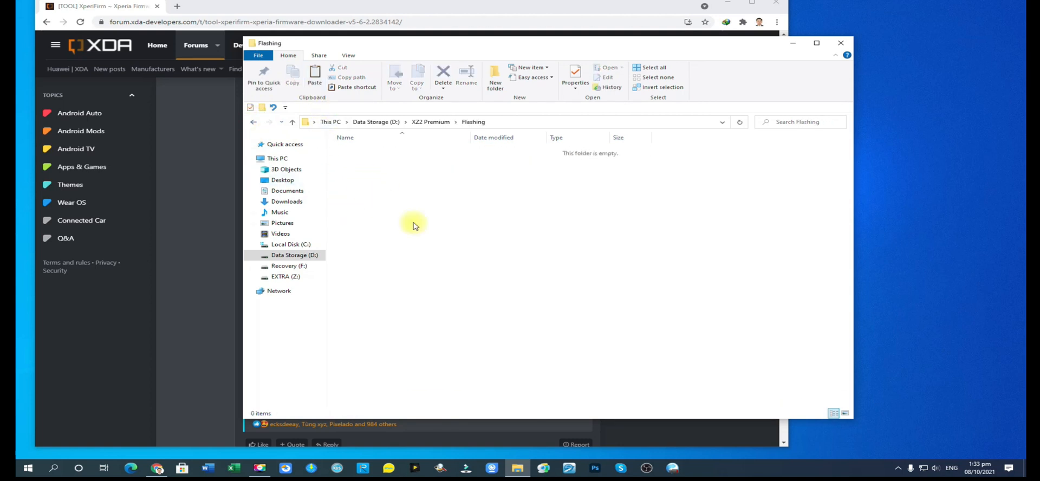
Open the H8116_Customized UK_52.1.A.3.49-R6C folder in XZ2 Premium and copy all of its files and folders.
click(253, 122)
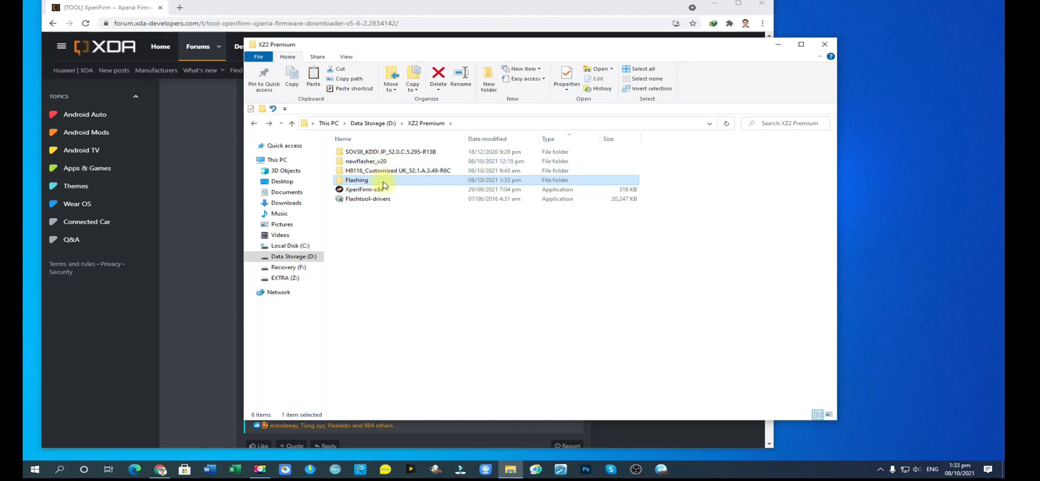
click(395, 171)
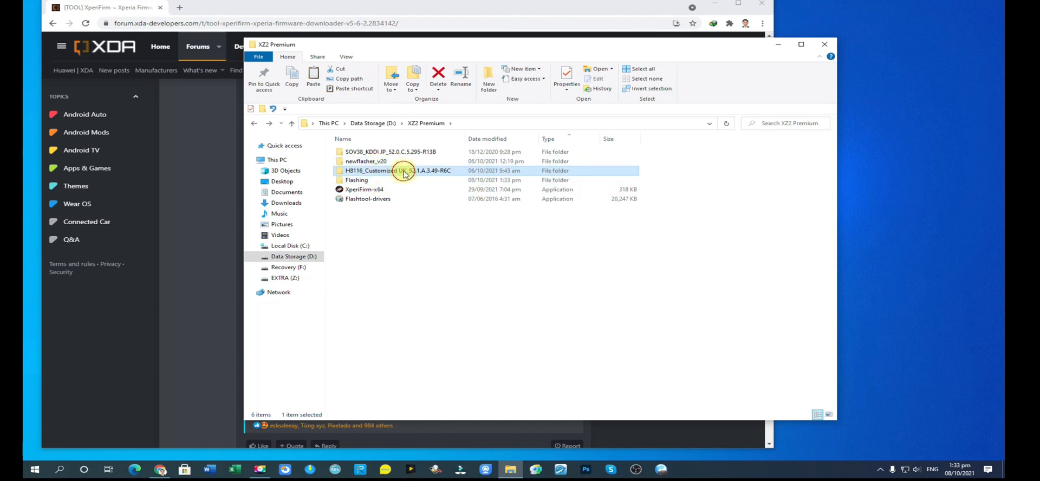
double_click(404, 171)
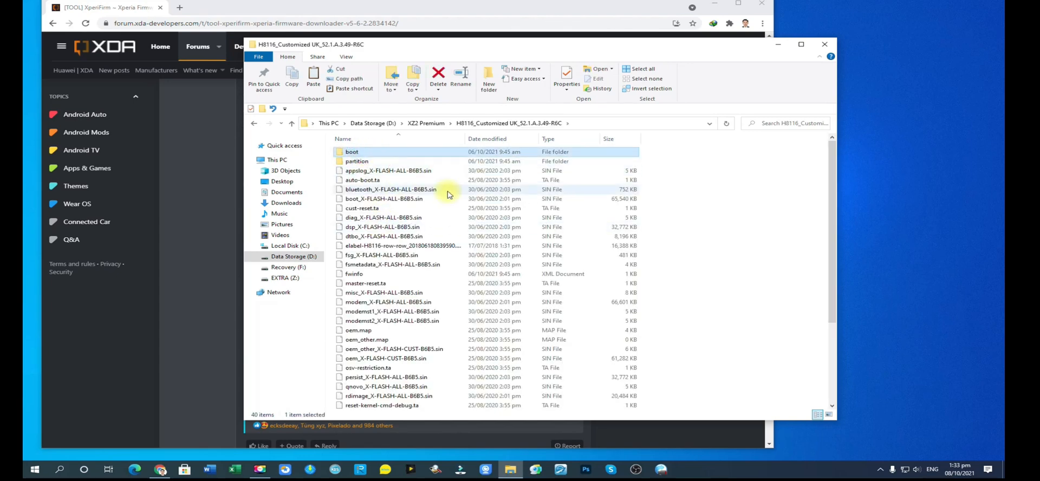
key(shift+End)
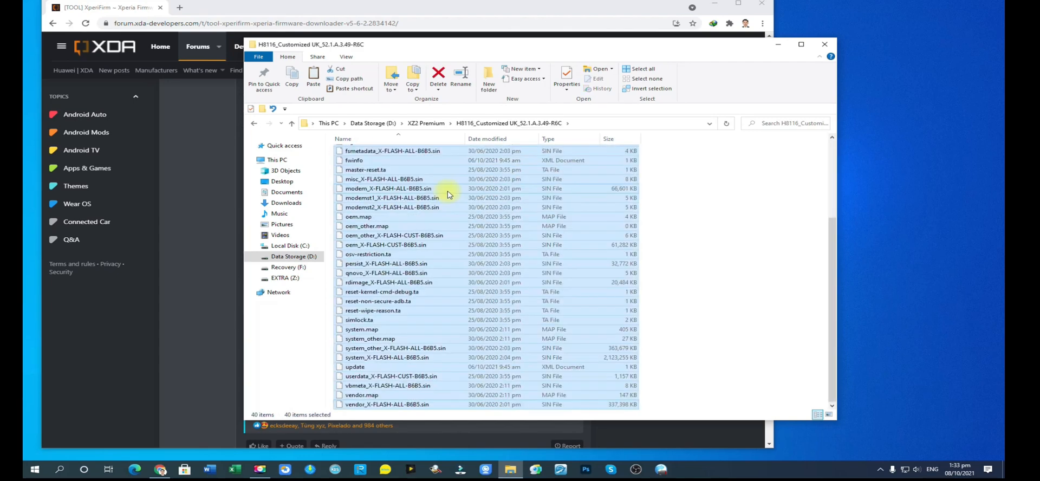
Paste the copied H8116 firmware files into the Flashing folder inside XZ2 Premium.
click(254, 122)
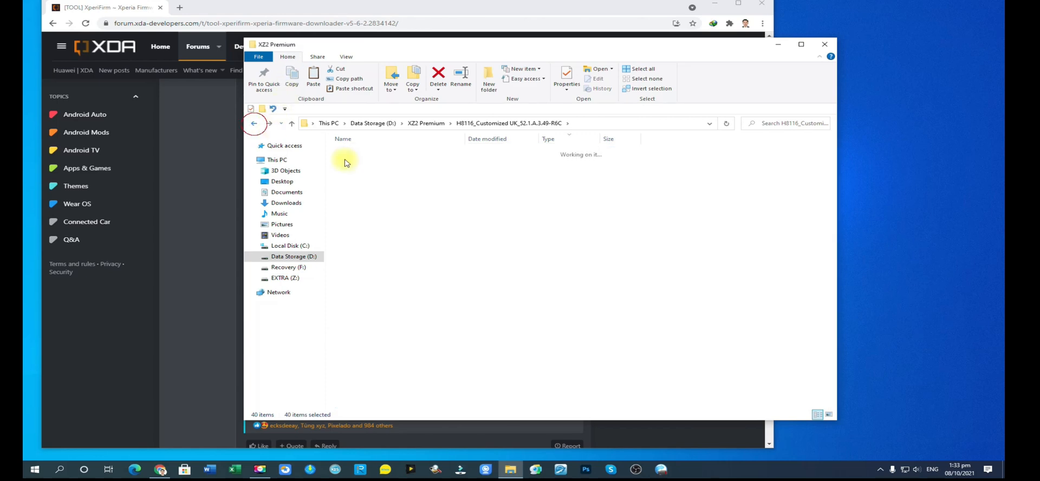
double_click(370, 183)
click(313, 78)
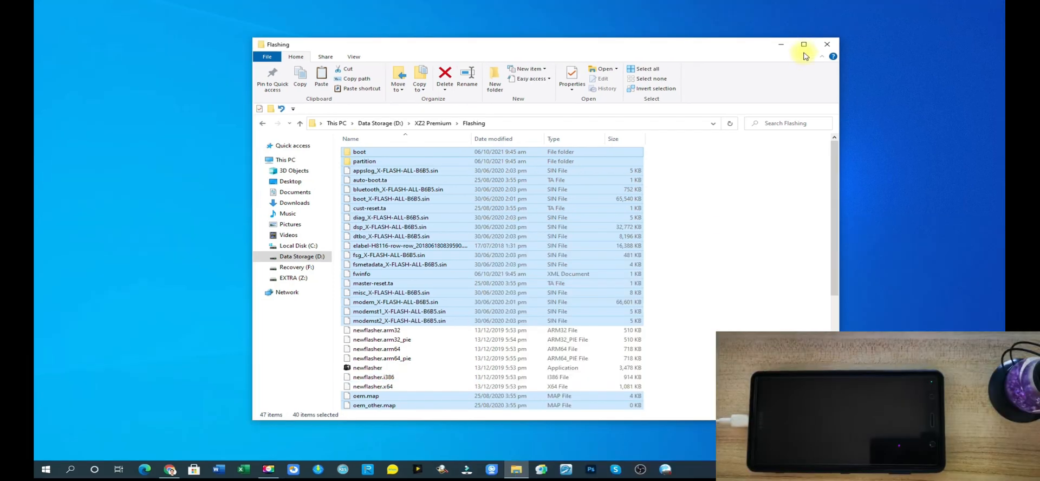
Run the newflasher application from the Flashing folder as administrator and allow it to make changes.
click(368, 368)
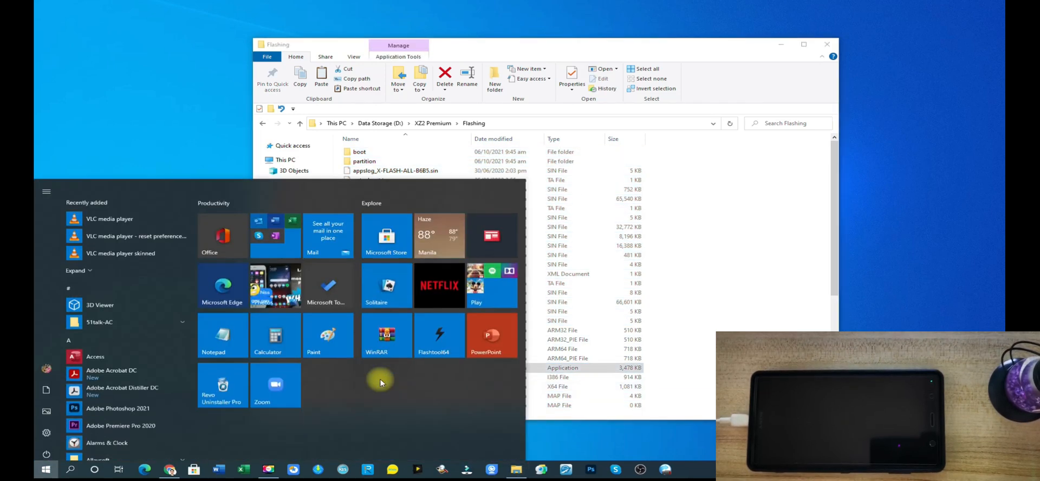
key(super)
click(563, 49)
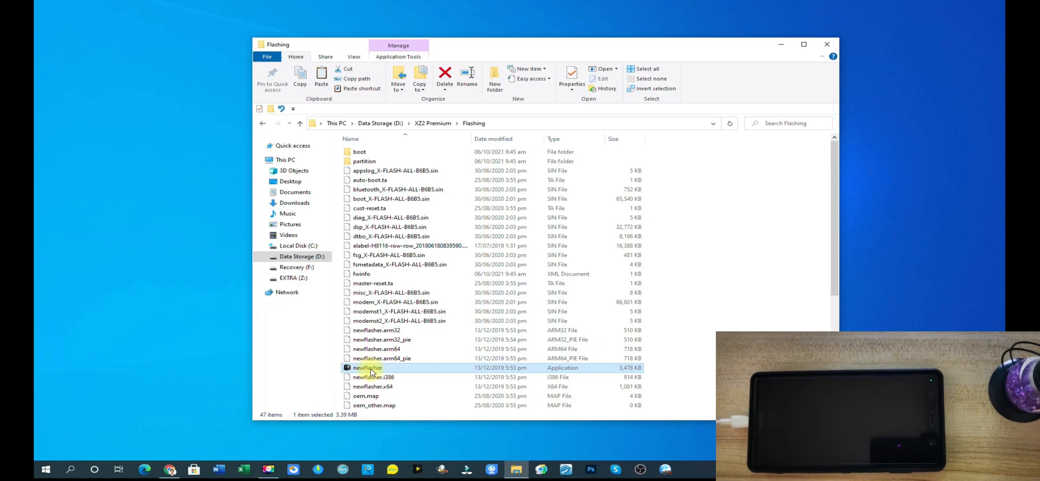
right_click(370, 370)
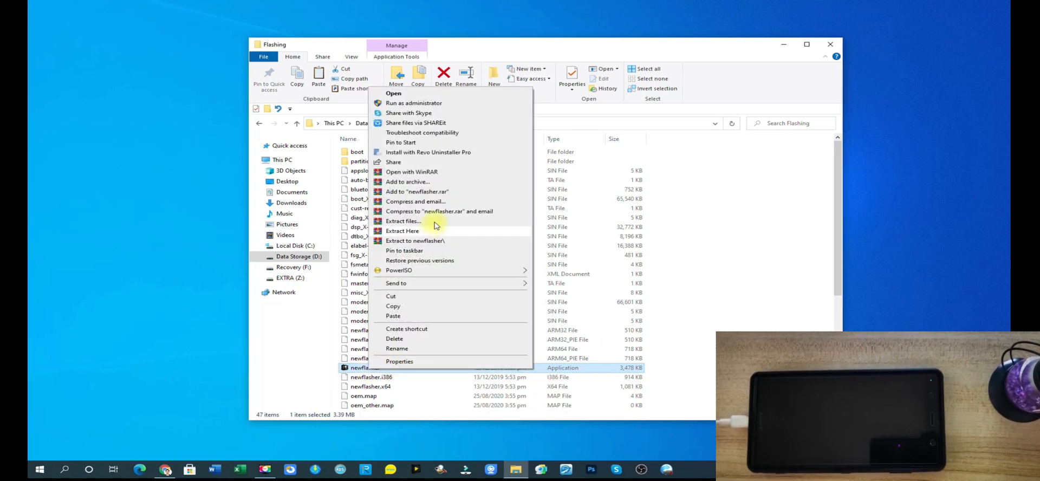
click(448, 103)
click(467, 301)
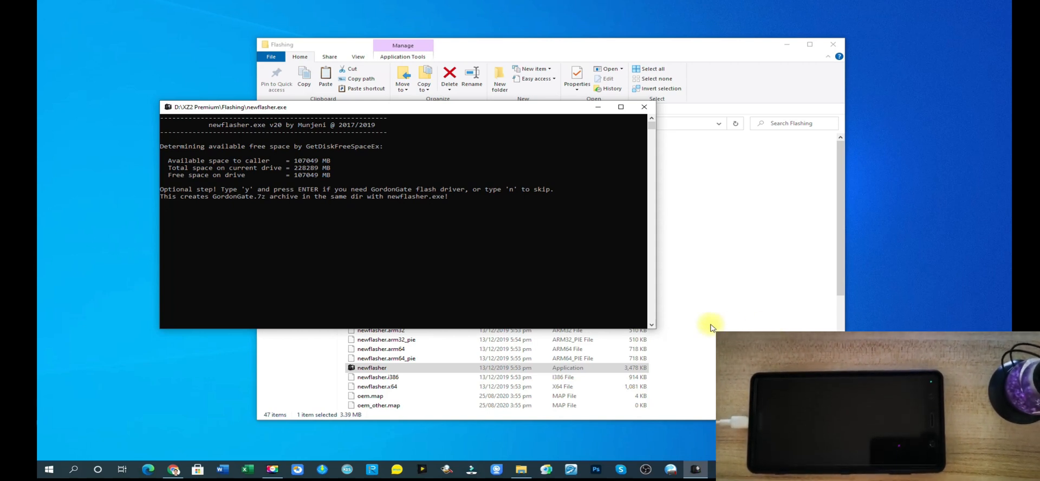
Answer n to skip both the GordonGate flash driver and the trim area dump in newflasher.
text(n)
key(Return)
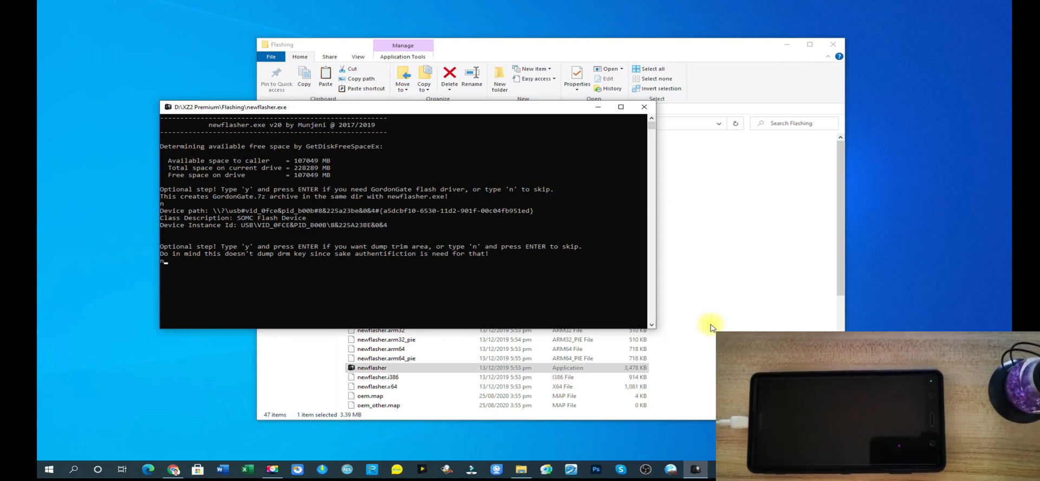
text(n)
key(Return)
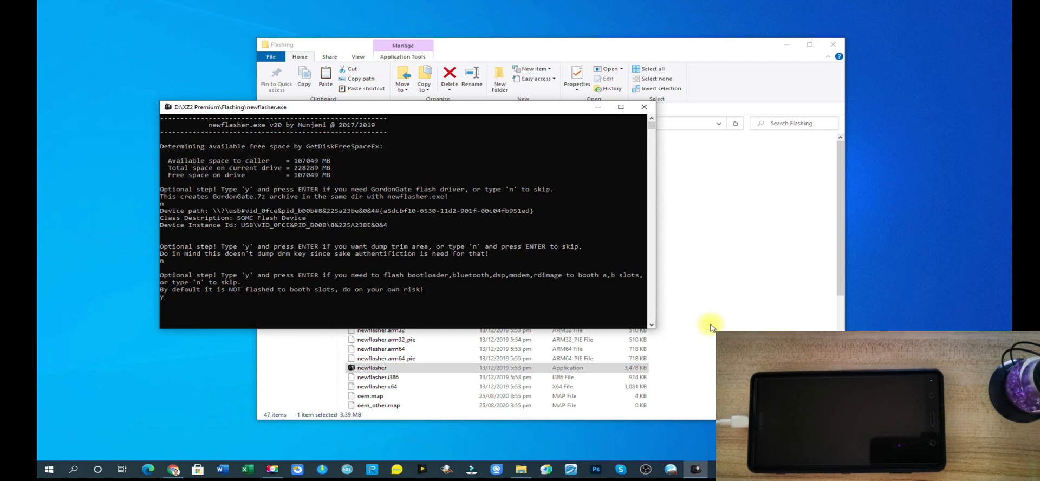
Answer y to flash bootloader, bluetooth, dsp, modem and rdimage to both slots, and n to skip the persist partition, through to newflasher's exit.
key(Return)
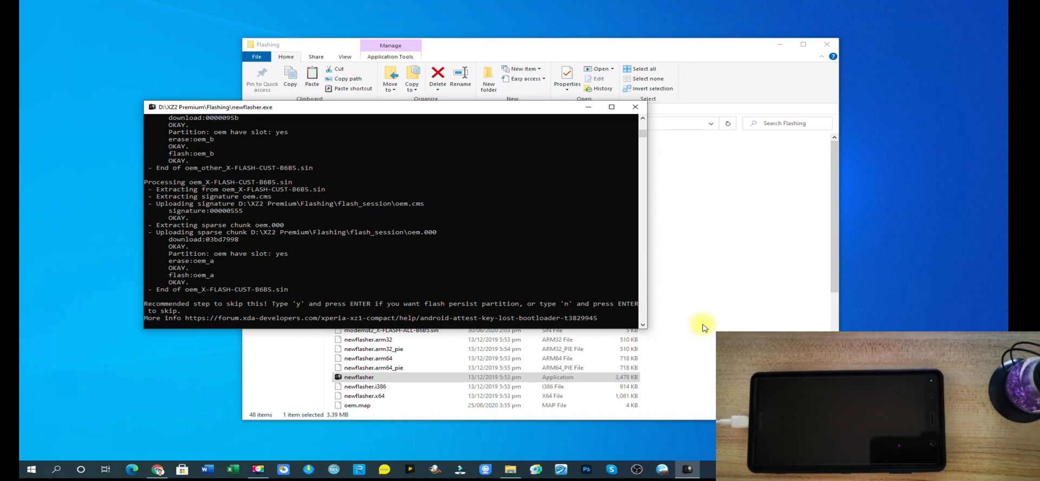
text(n)
key(Return)
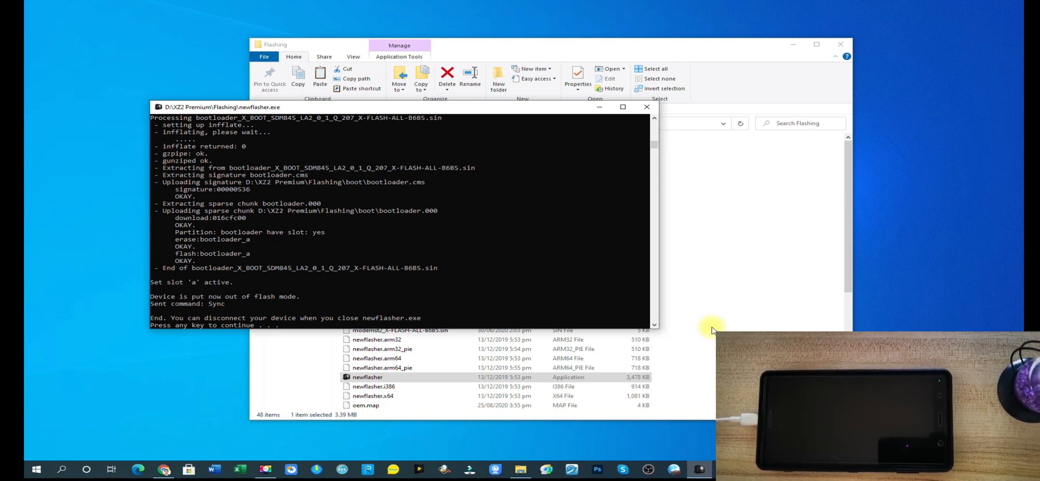
key(Return)
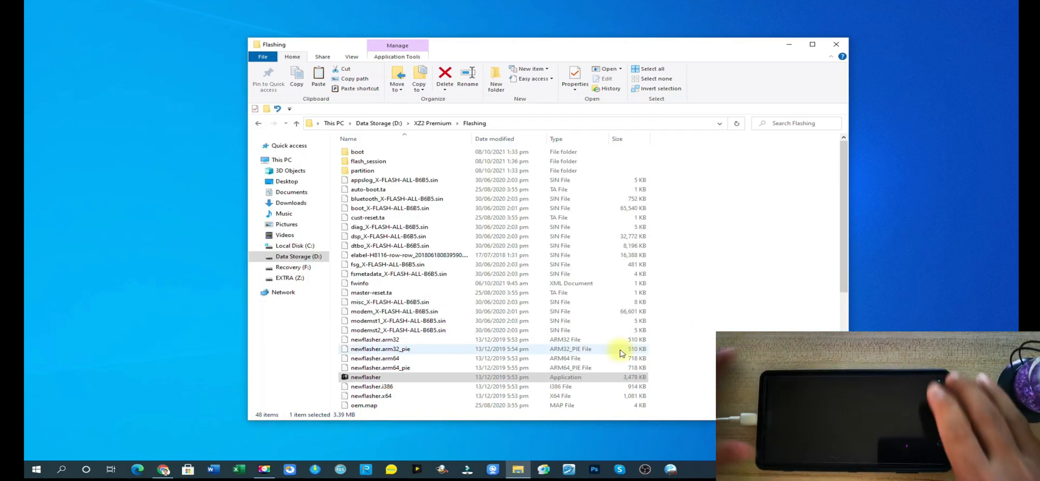